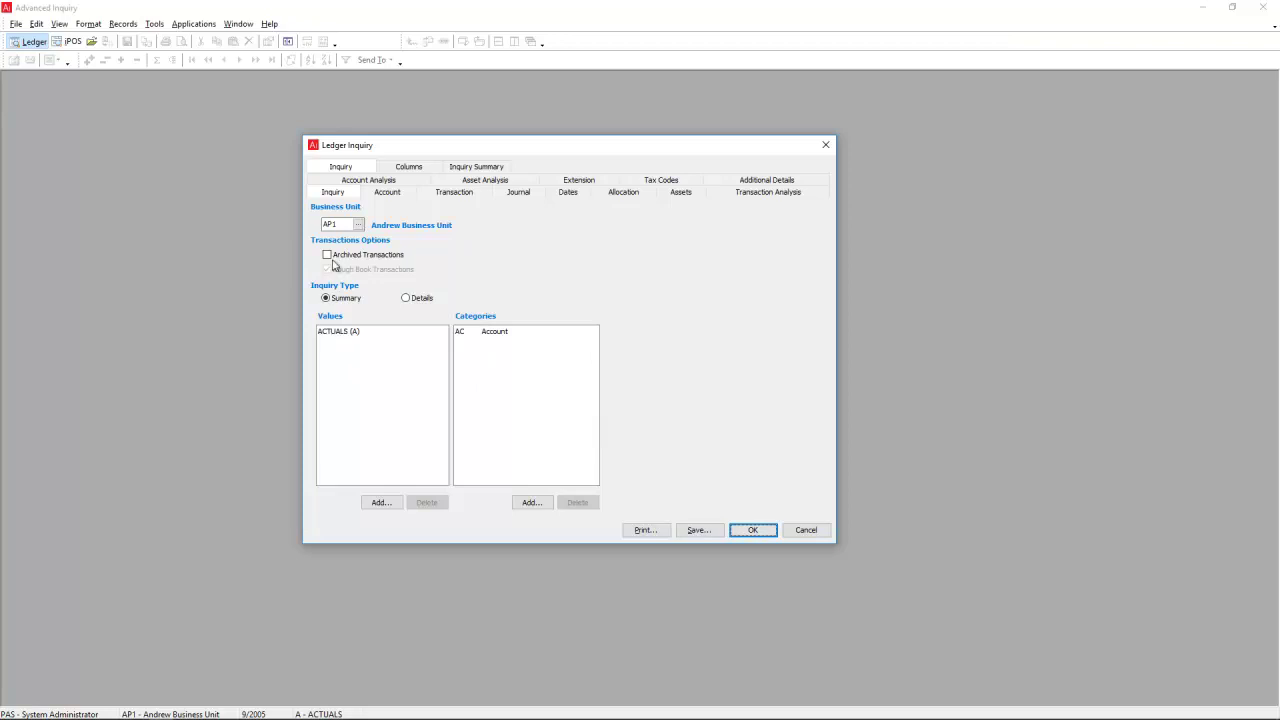
Step: Run the AP1 Ledger Inquiry to list ACTUALS balances for all 159 account records
left_click(756, 532)
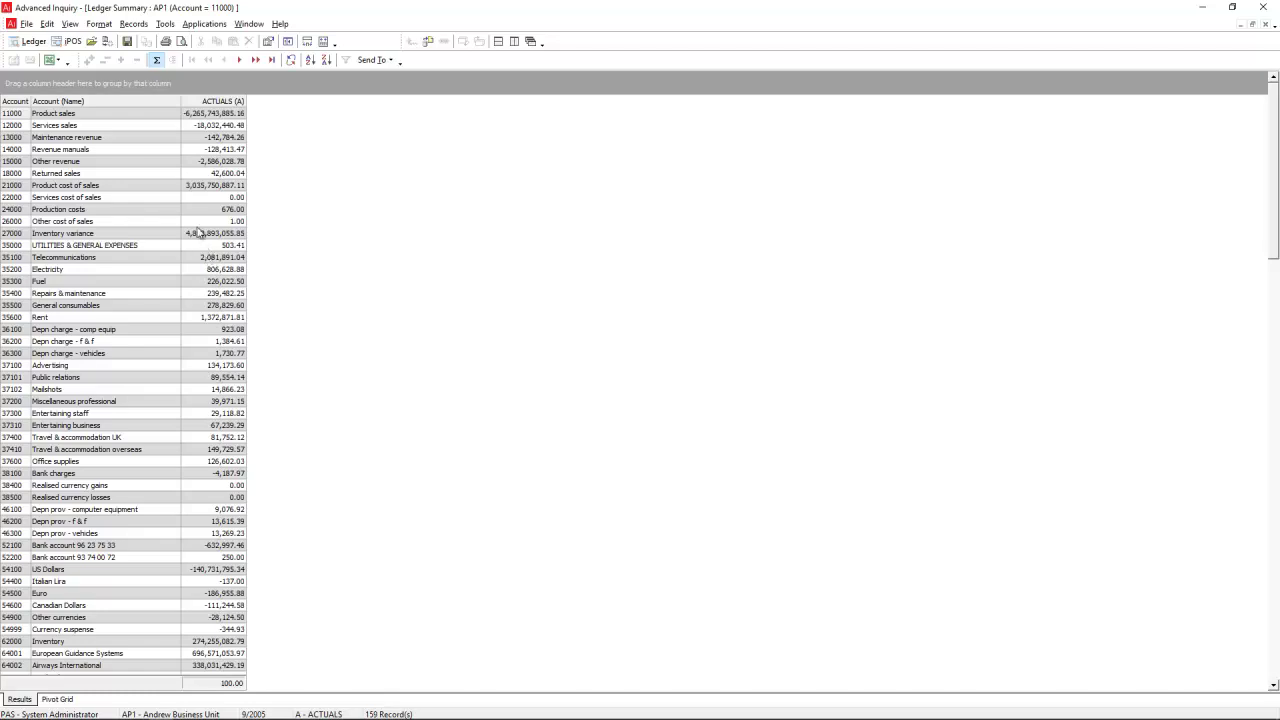
Step: Drill into account 14000's 308 transactions; move Description after Allocation Marker and JET Journal beside Debit/Credit
double_click(214, 152)
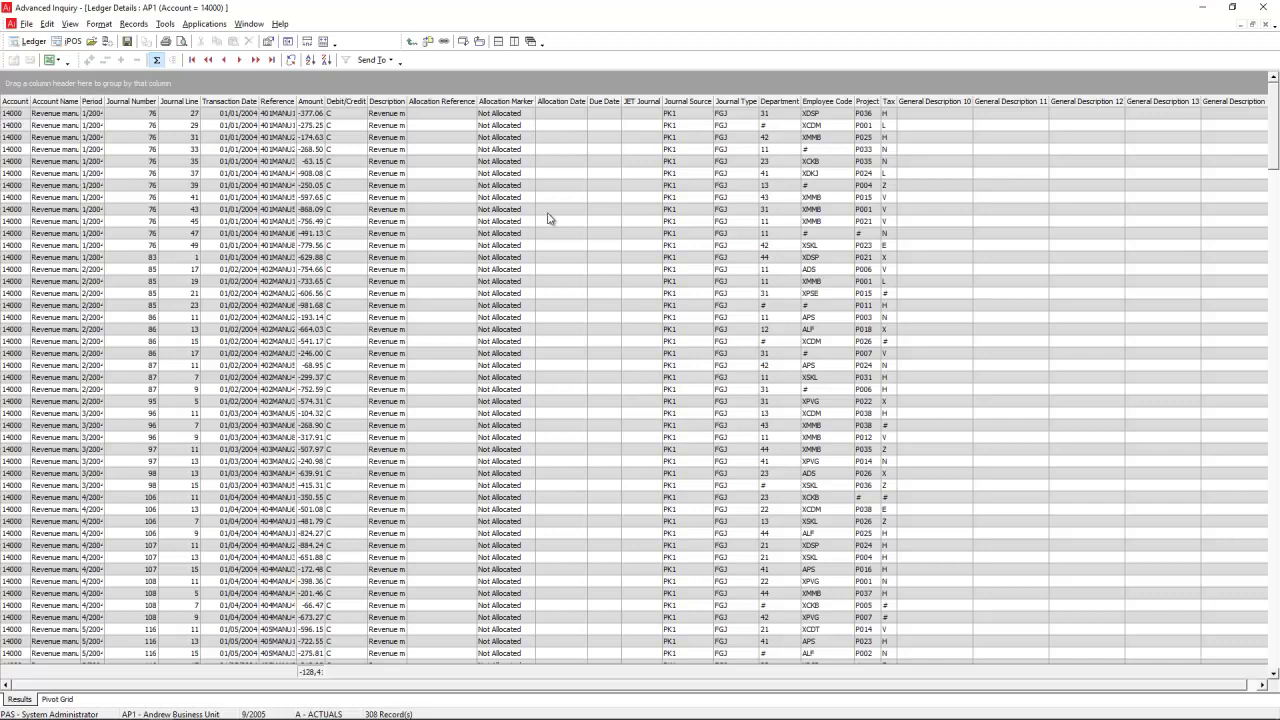
left_click_drag(573, 116, 531, 180)
left_click_drag(389, 104, 525, 104)
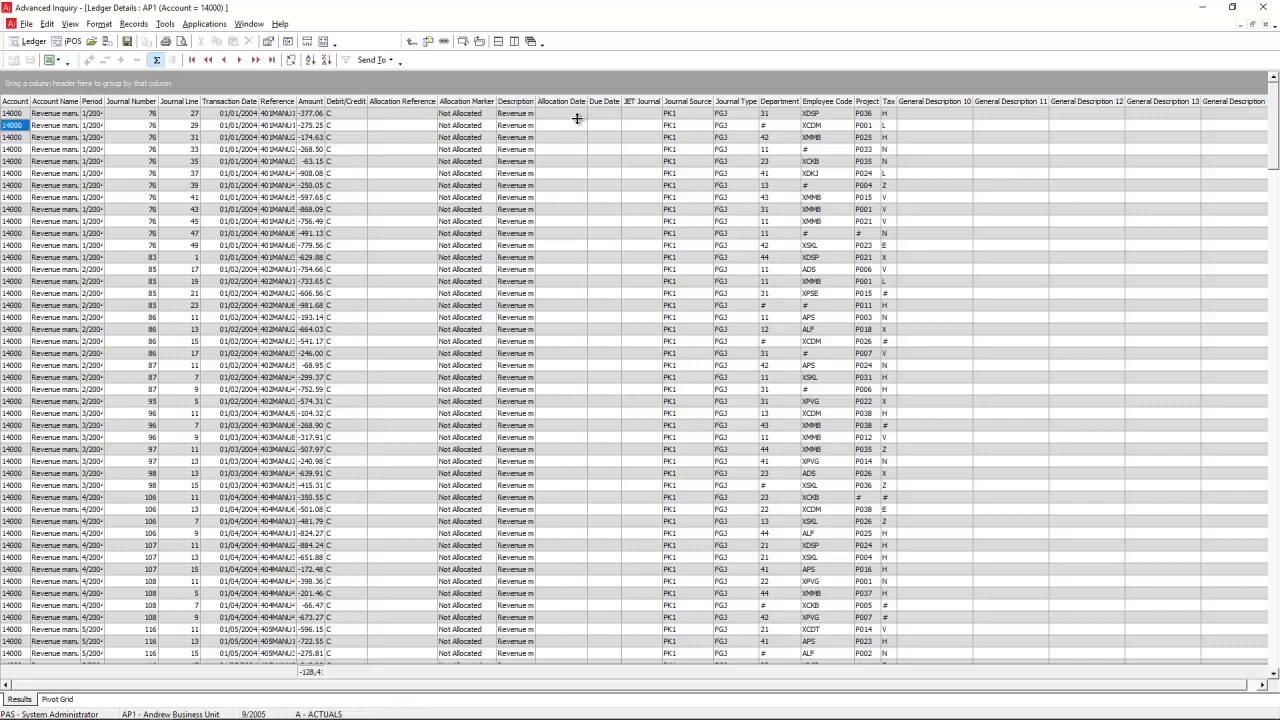
mouse_move(604, 104)
left_mouse_down()
mouse_move(622, 104)
mouse_move(364, 106)
mouse_move(384, 104)
left_mouse_up()
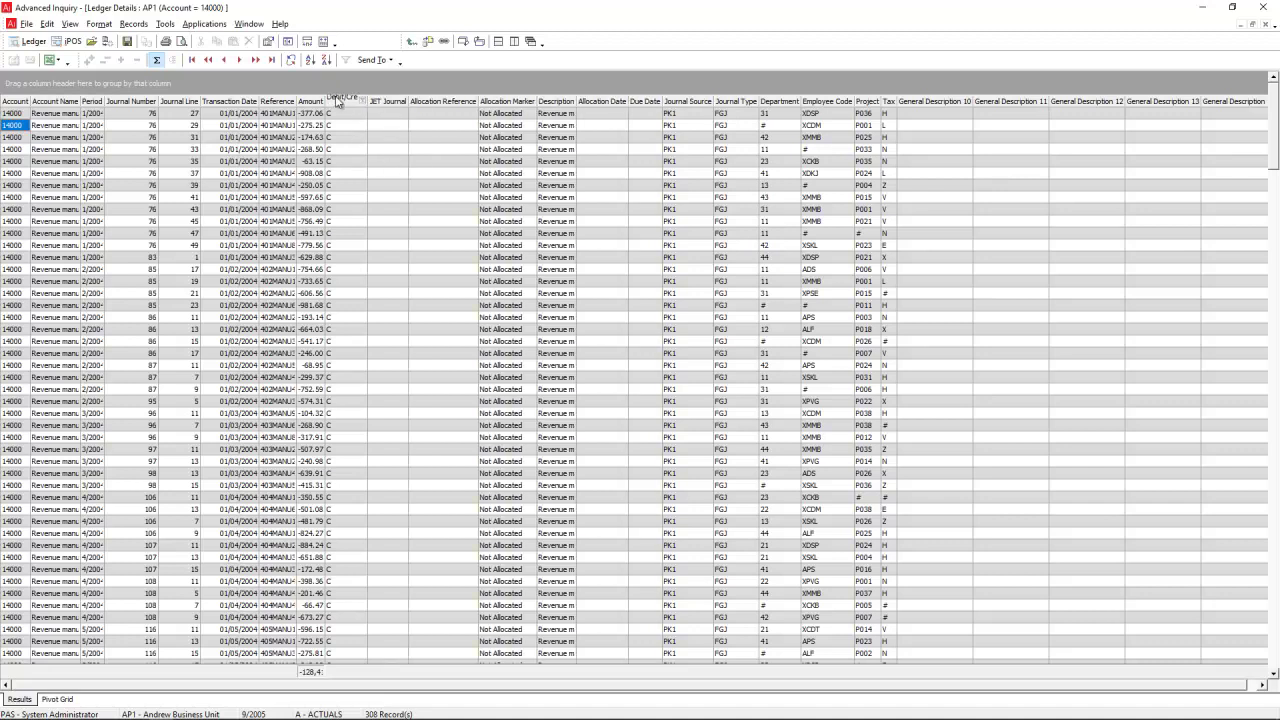
Step: Sort account 14000's transactions by Reference descending, cancelling the custom Reference filter unapplied
left_click(280, 104)
left_click(280, 106)
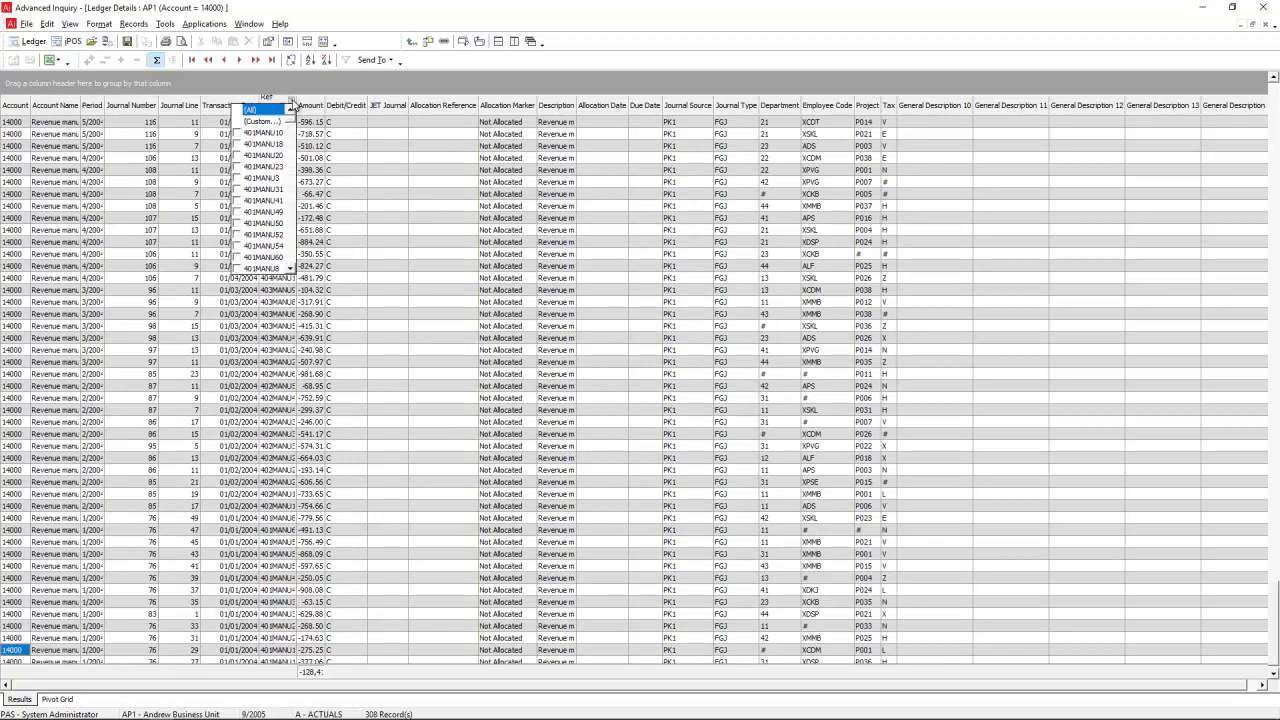
left_click(262, 121)
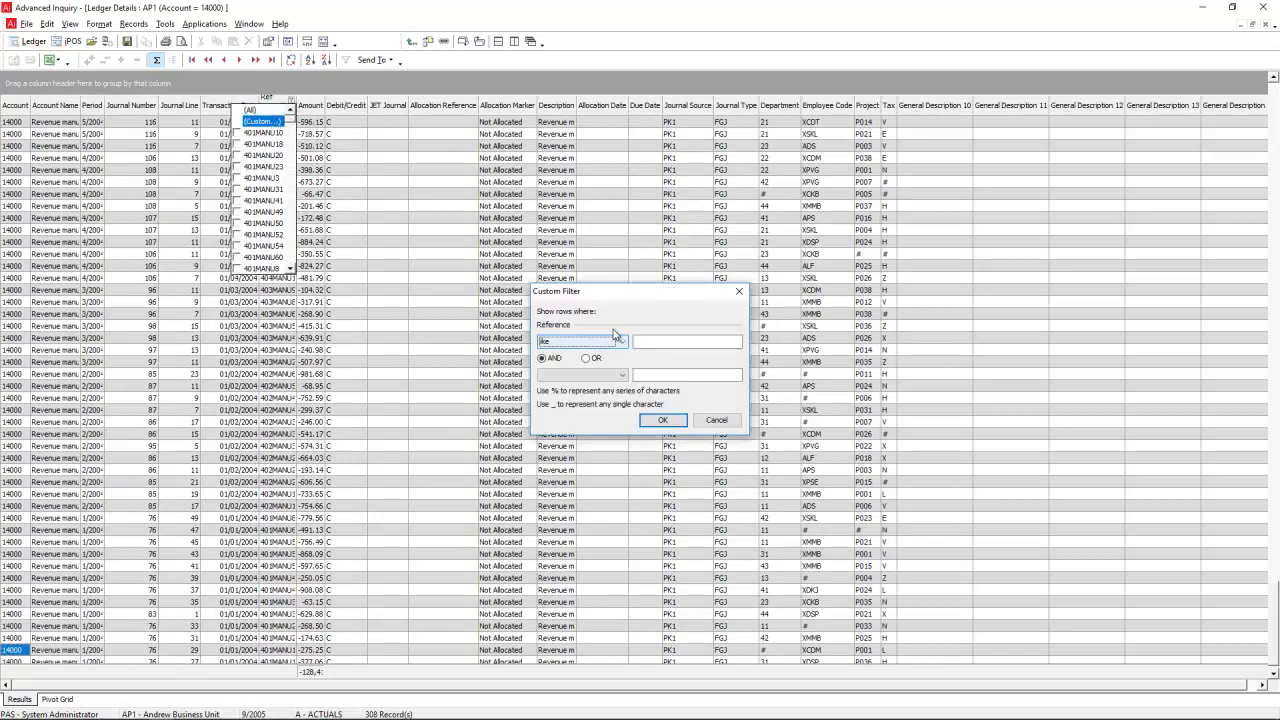
left_click(604, 346)
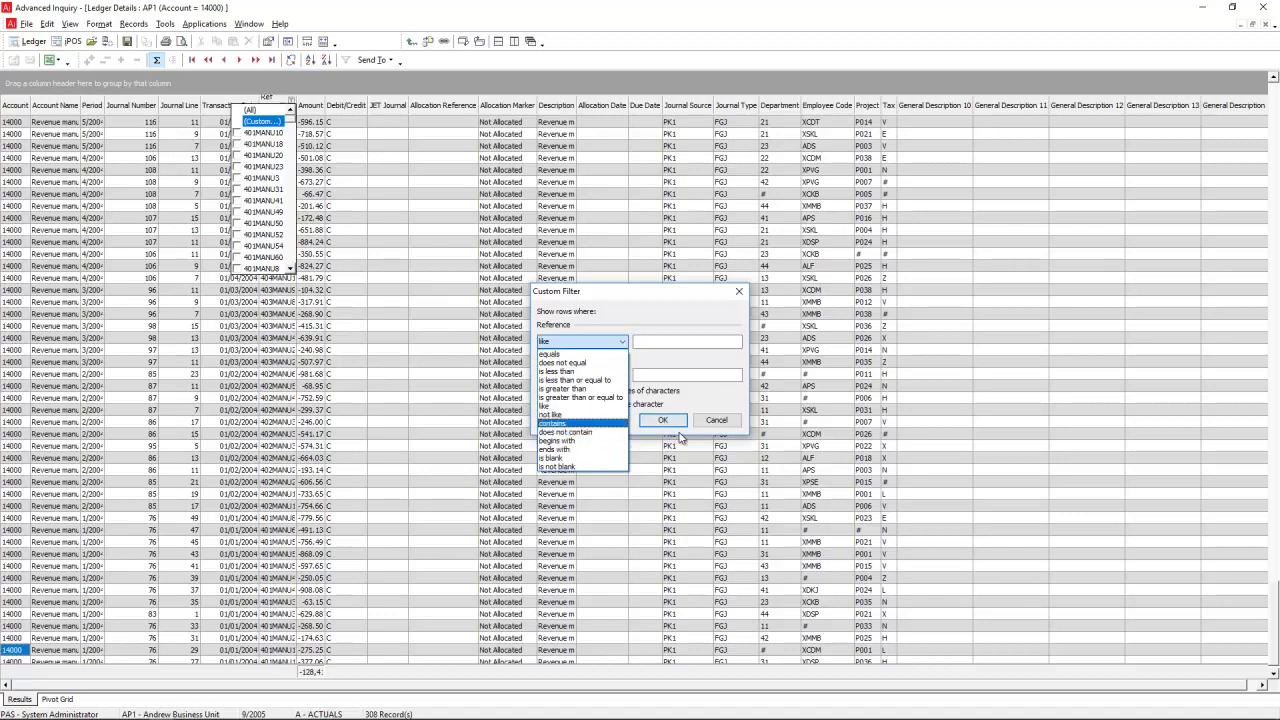
left_click(716, 421)
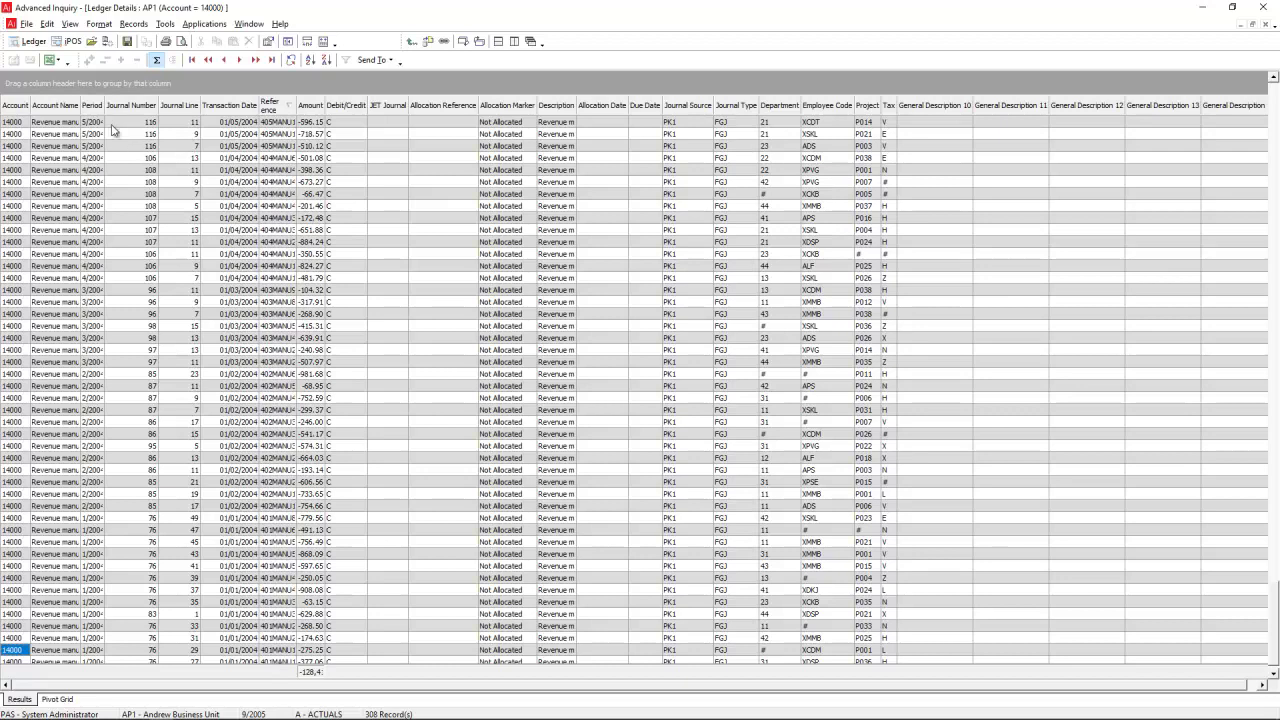
Step: Group account 14000's transactions by Period with periods 1/2004 and 3/2004 expanded
left_click_drag(92, 105, 31, 86)
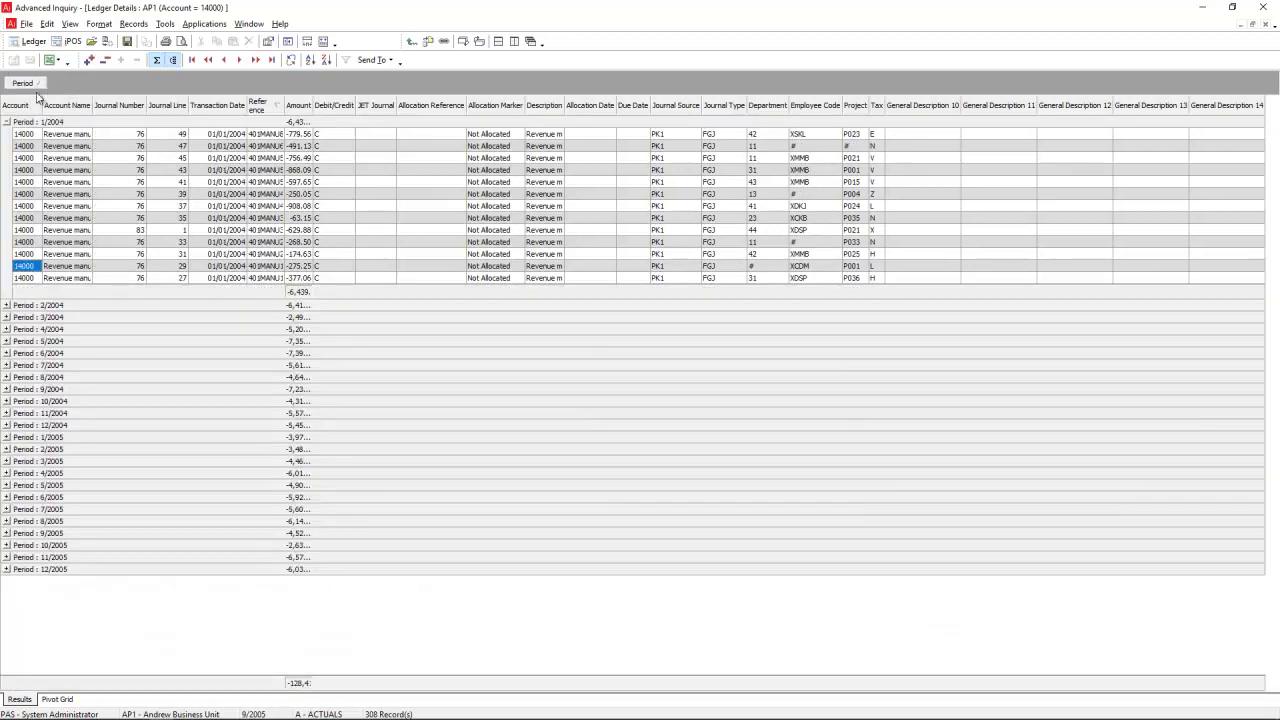
left_click(6, 122)
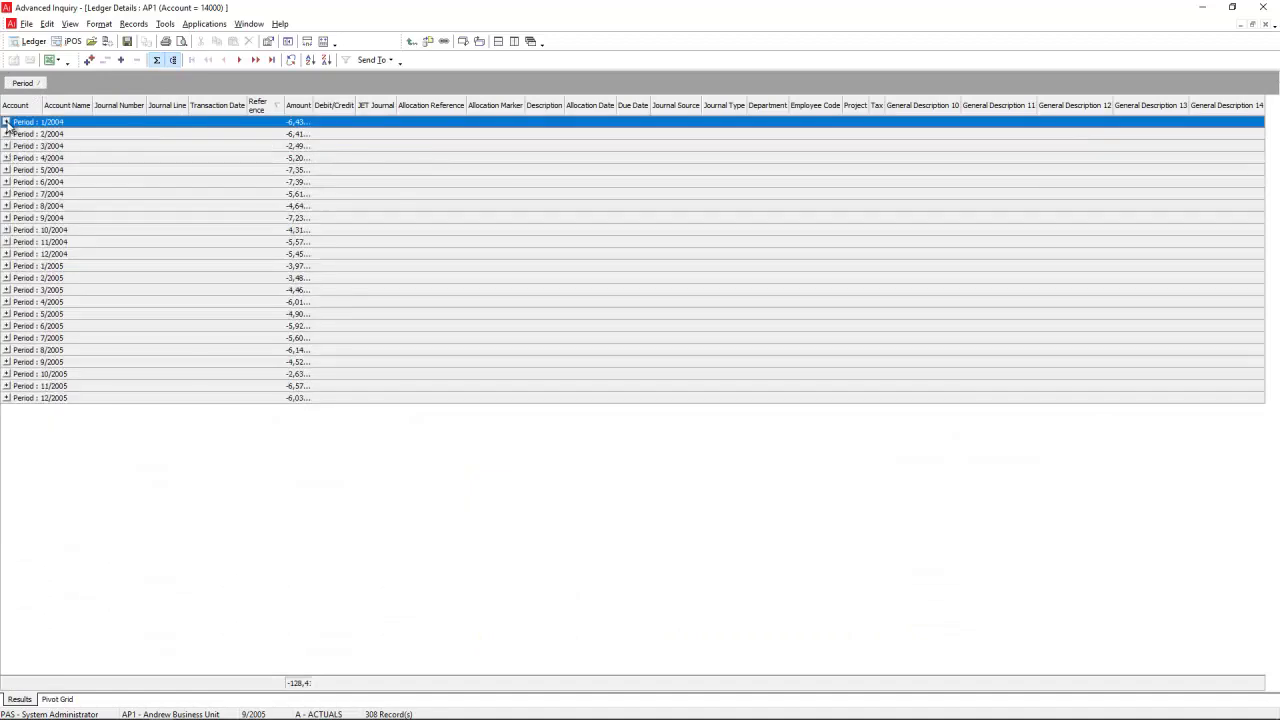
left_click(6, 122)
left_click(6, 317)
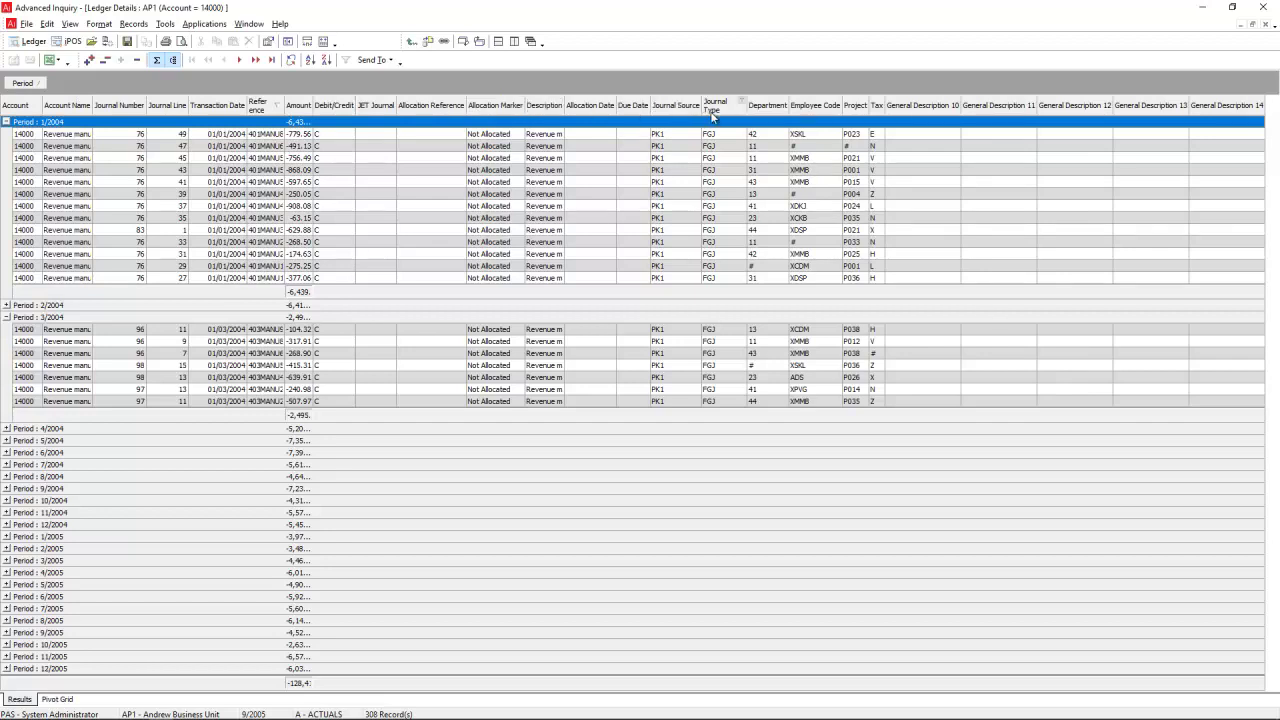
Step: Subgroup periods by Department, expanding 2/2004 and 1/2004's Department 23 to its -63.15 line
left_click(762, 108)
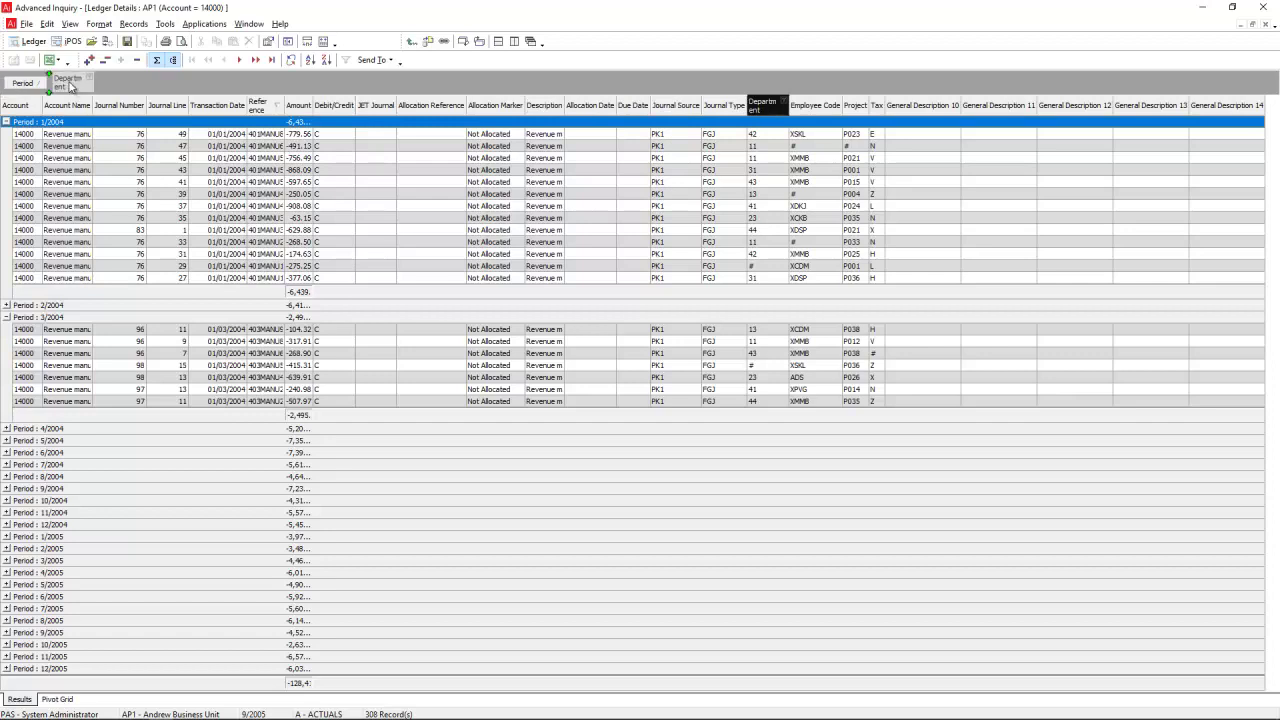
left_click_drag(212, 112, 62, 86)
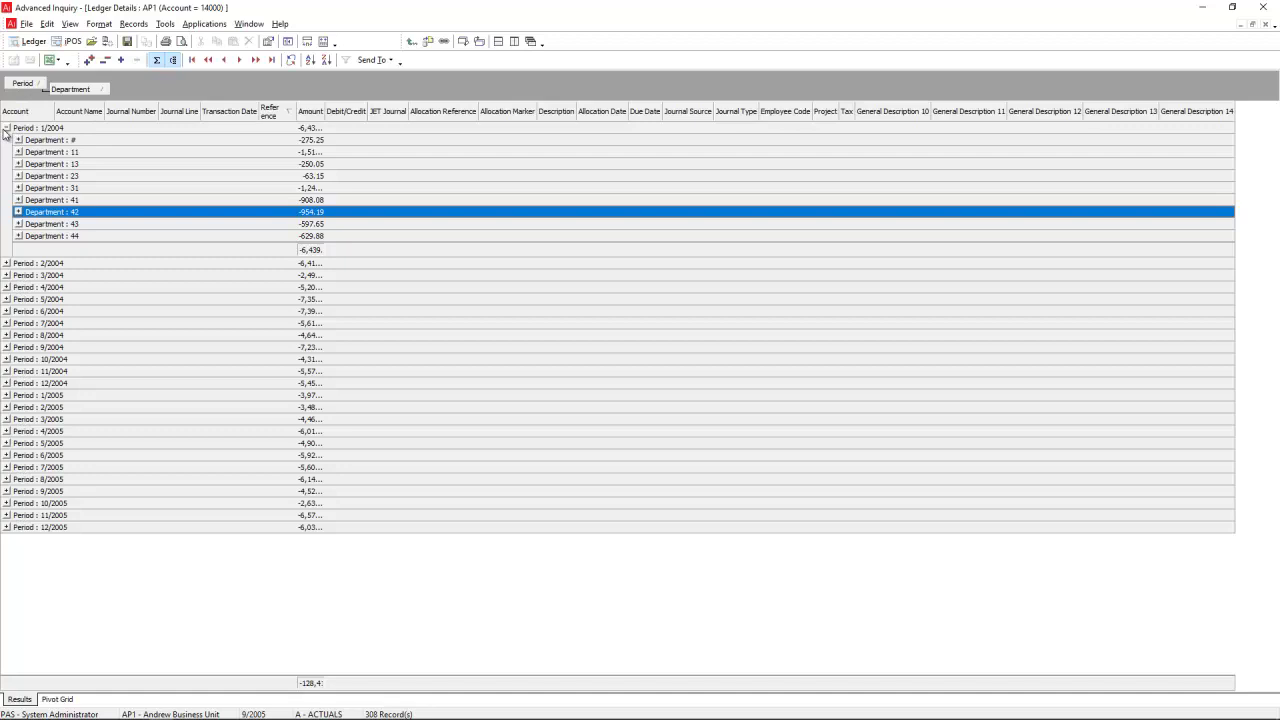
left_click(6, 128)
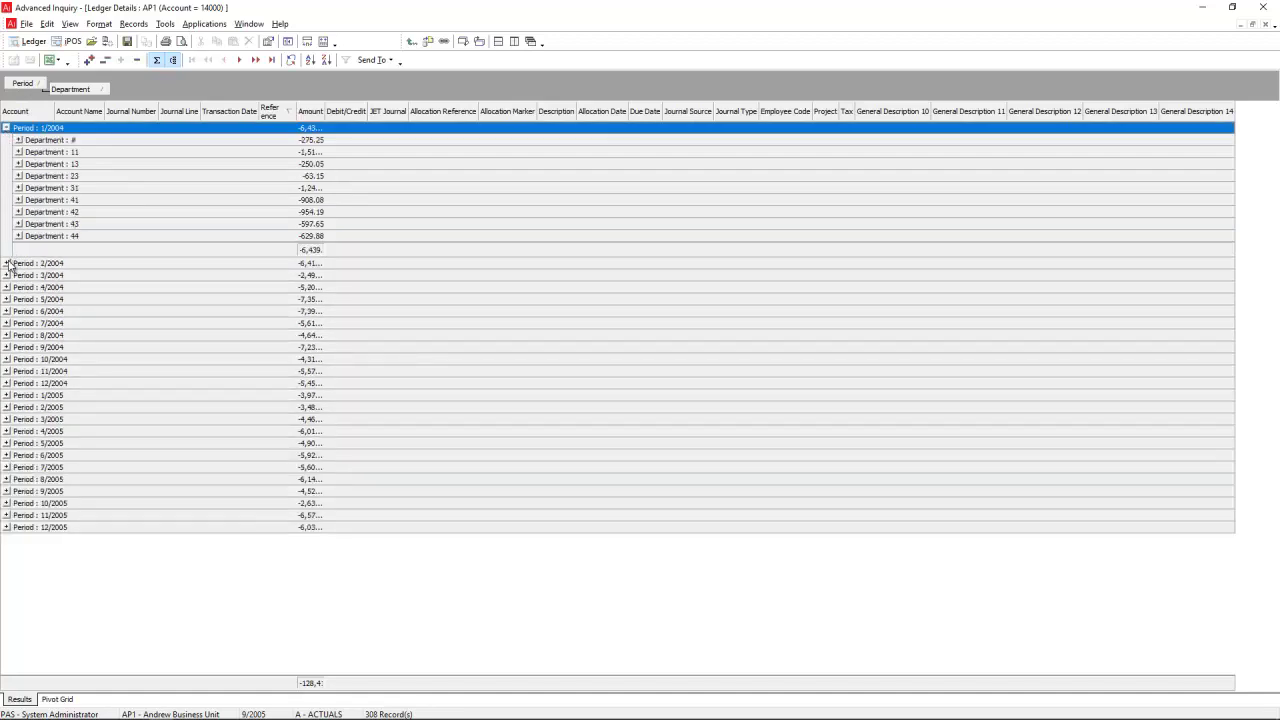
left_click(6, 263)
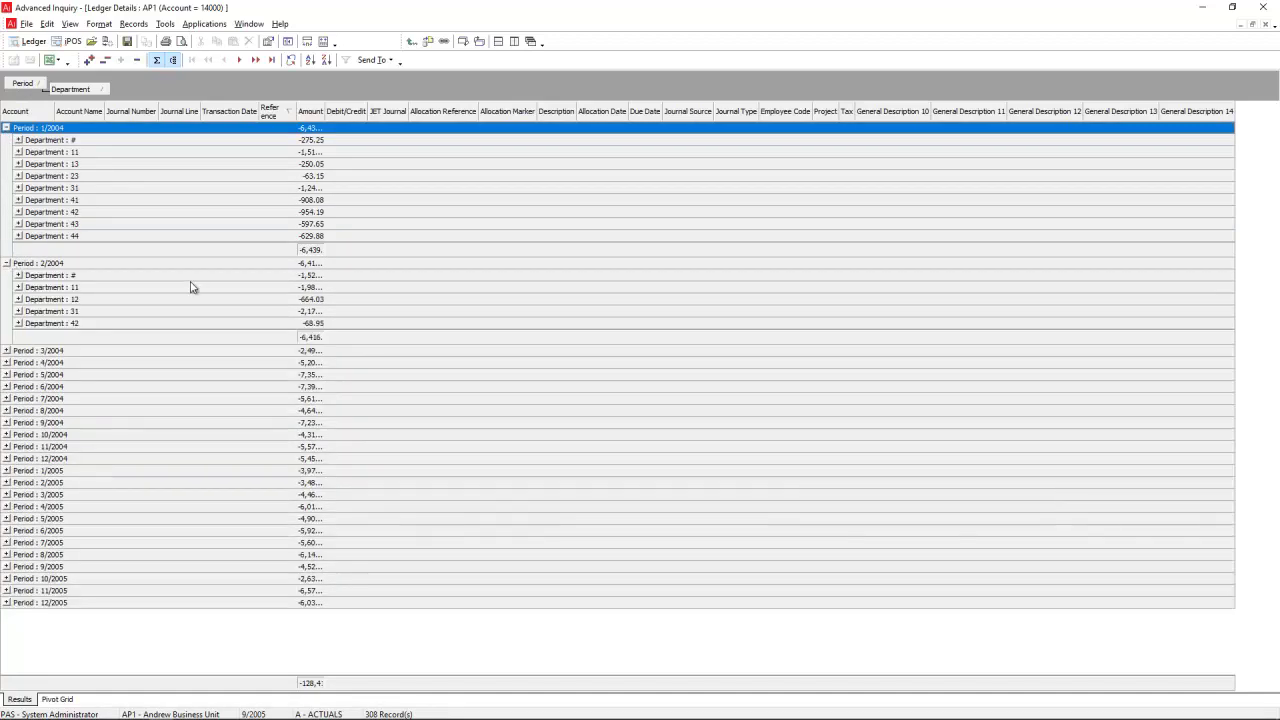
left_click(311, 178)
left_click(17, 176)
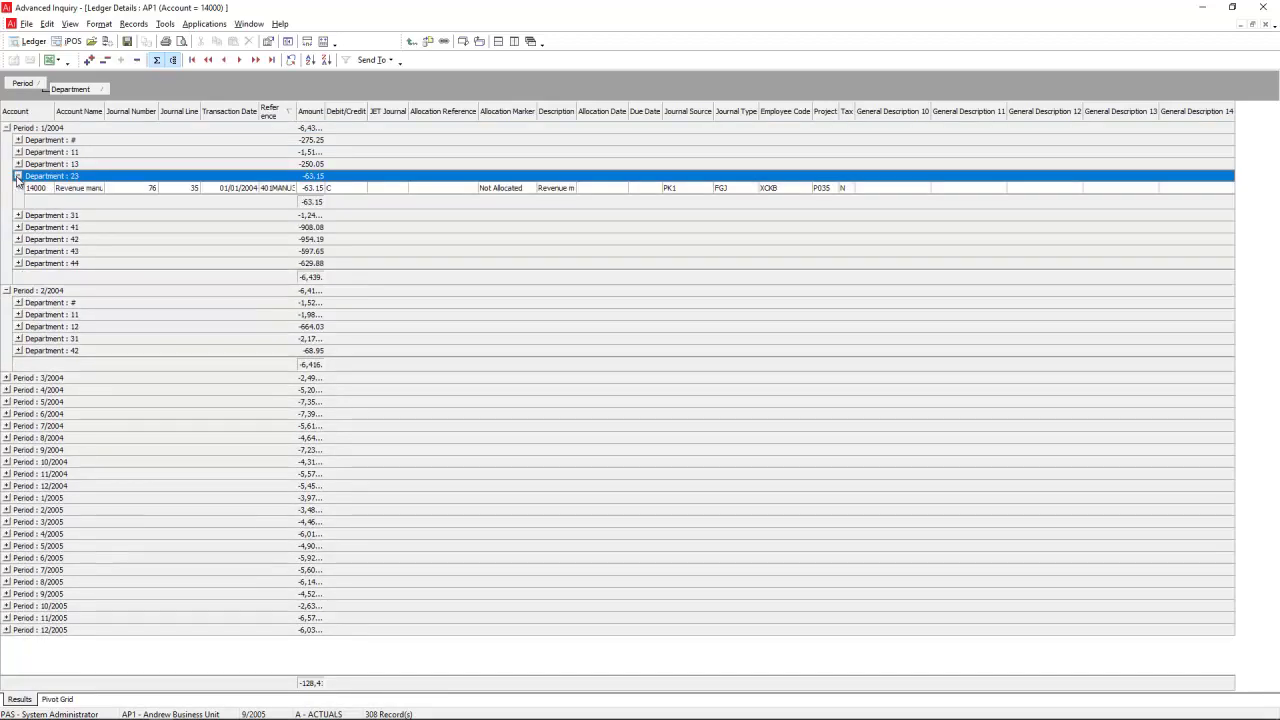
left_click(284, 190)
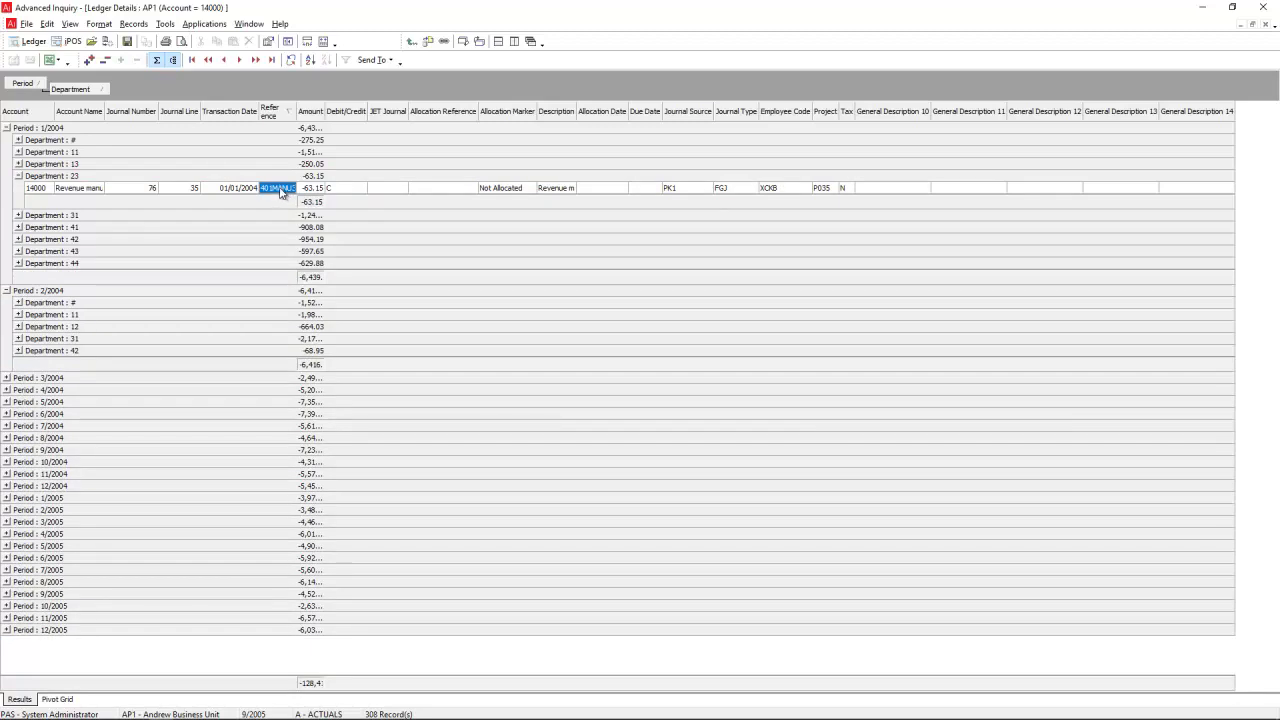
Step: Review the Department 23 transaction's details across its extension, additional, analysis and asset tabs
double_click(281, 192)
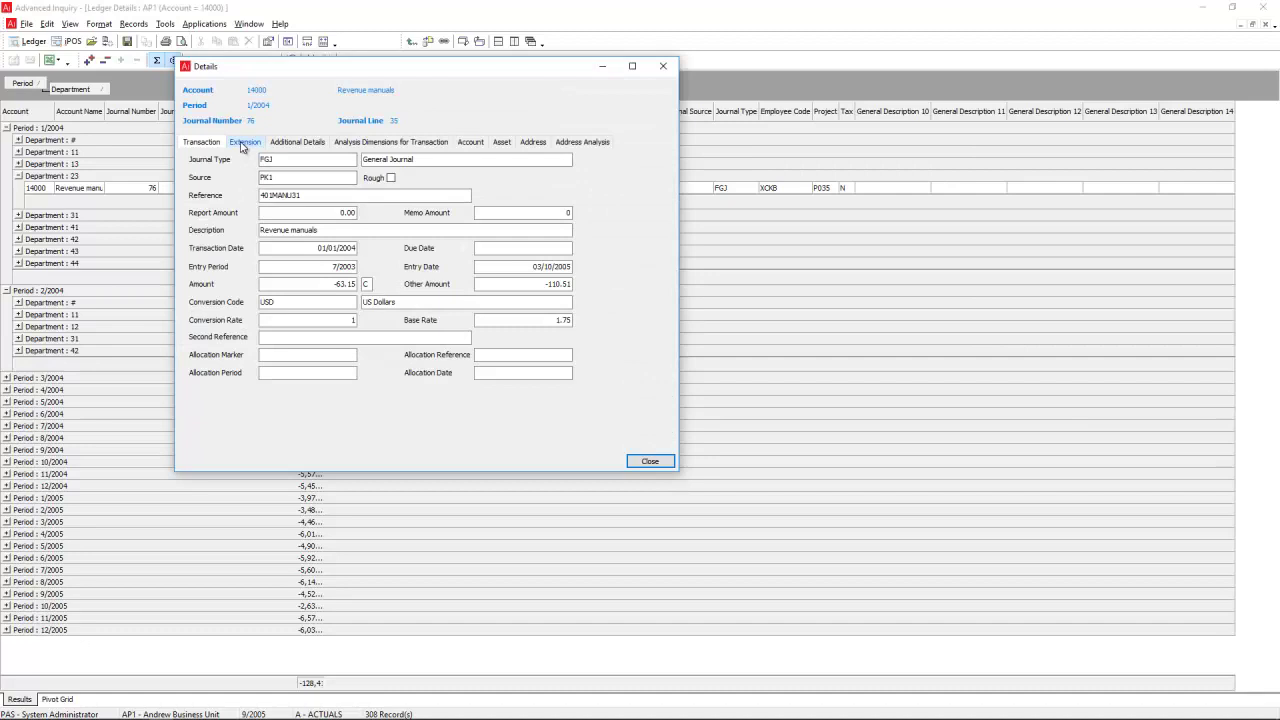
left_click(243, 143)
left_click(295, 143)
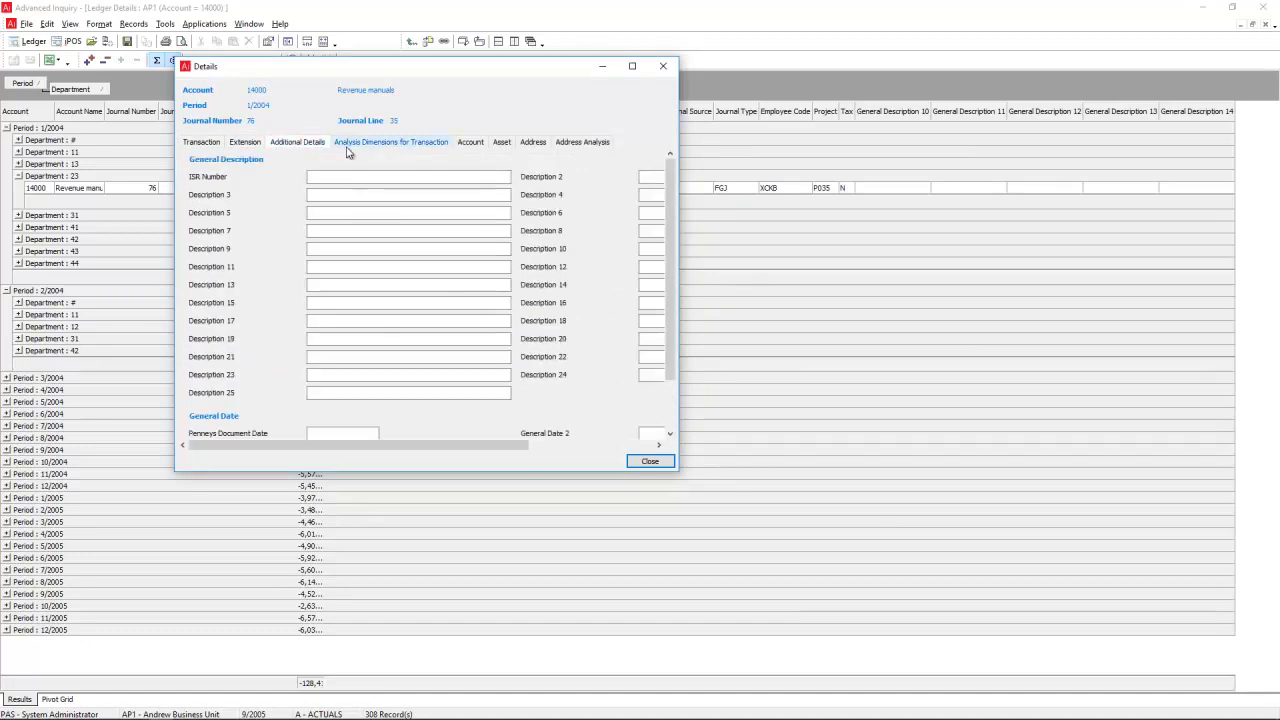
left_click(347, 146)
left_click(287, 146)
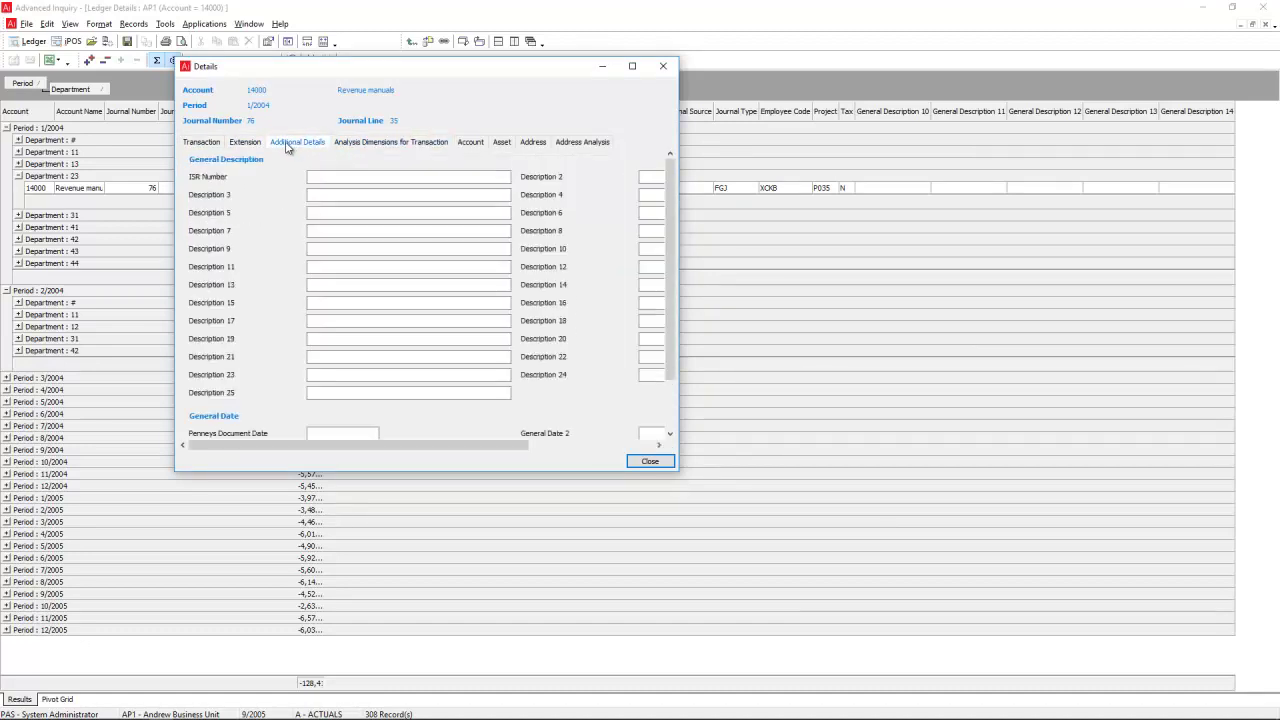
left_click(244, 143)
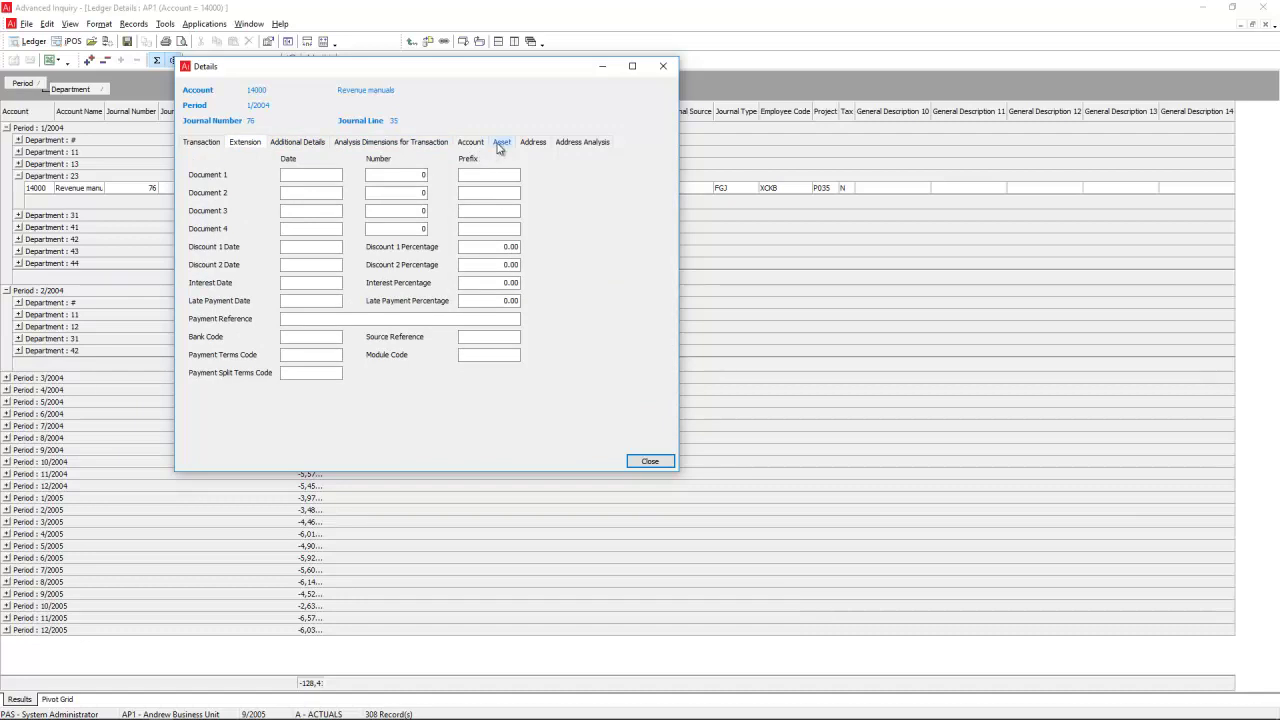
left_click(501, 144)
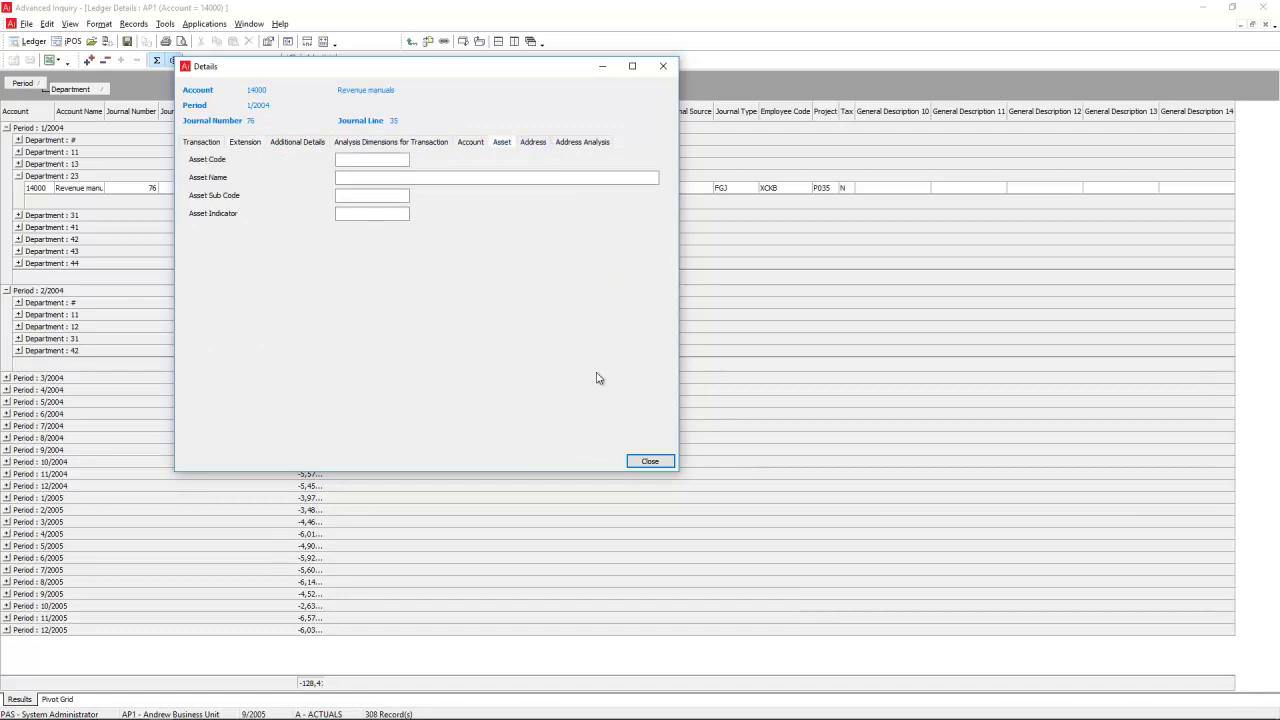
left_click(650, 463)
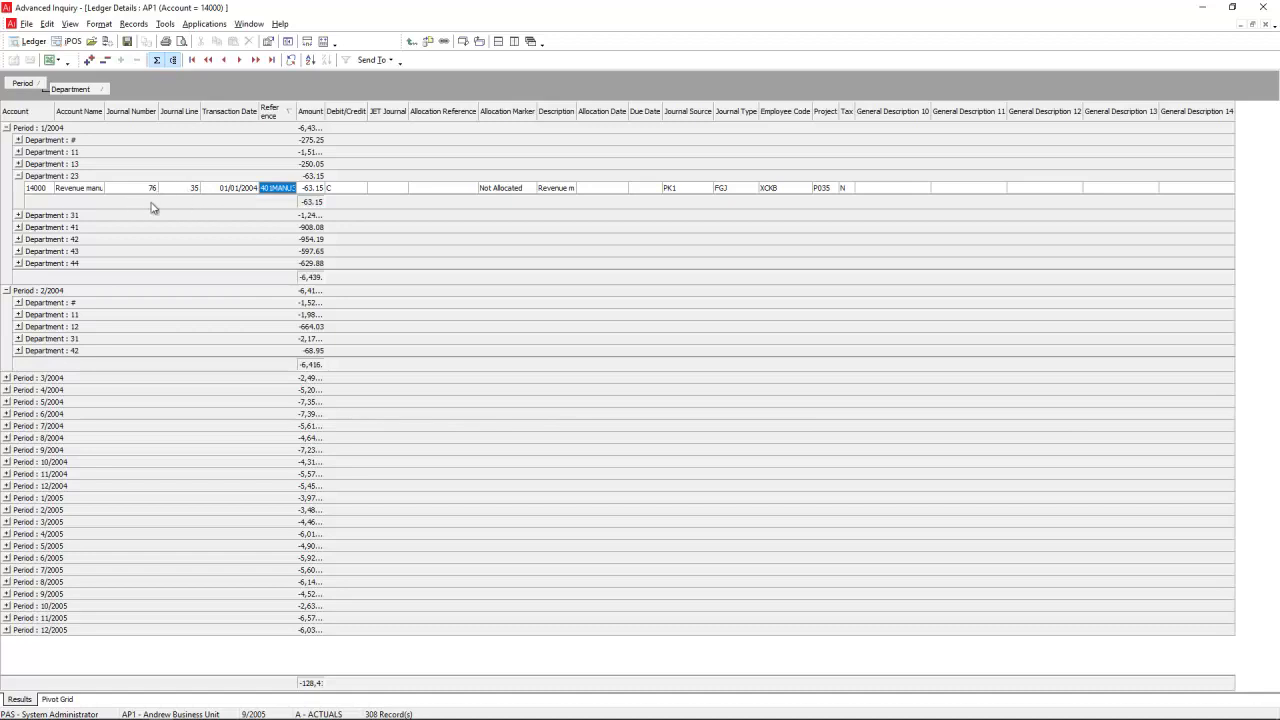
Step: Drill from journal line 35 to list all 120 lines of journal 76
left_click(186, 190)
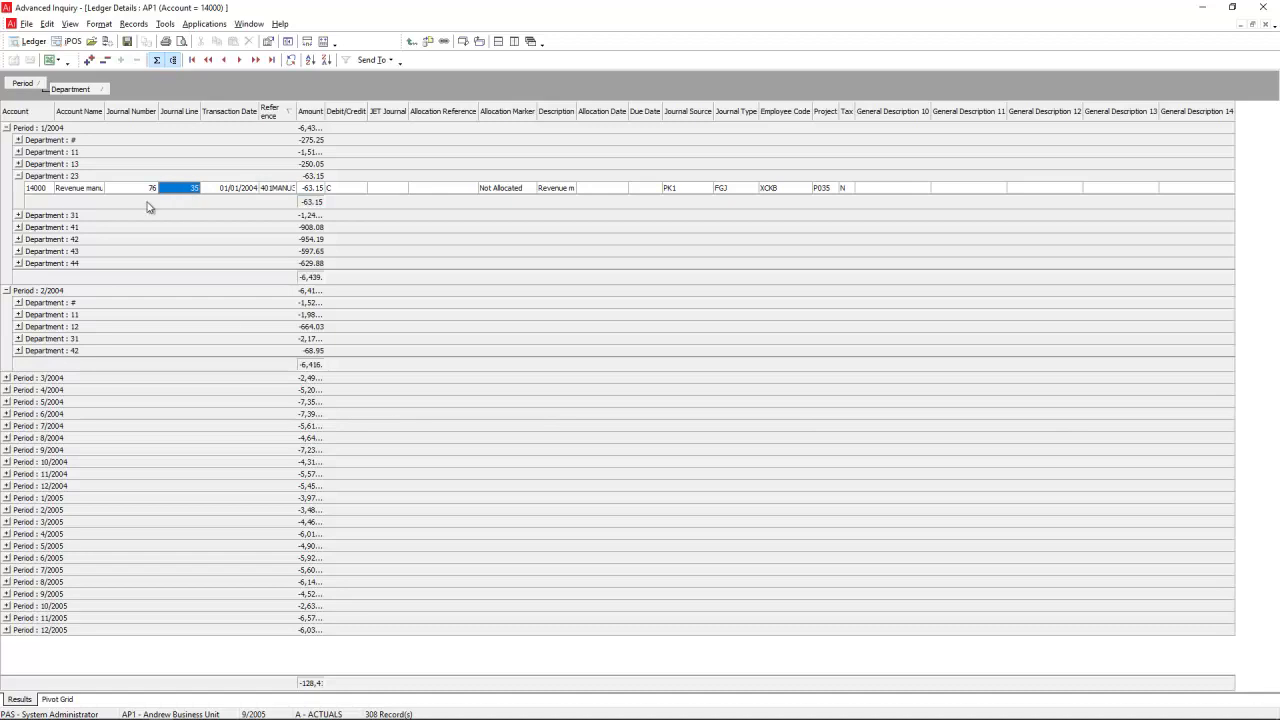
right_click(186, 189)
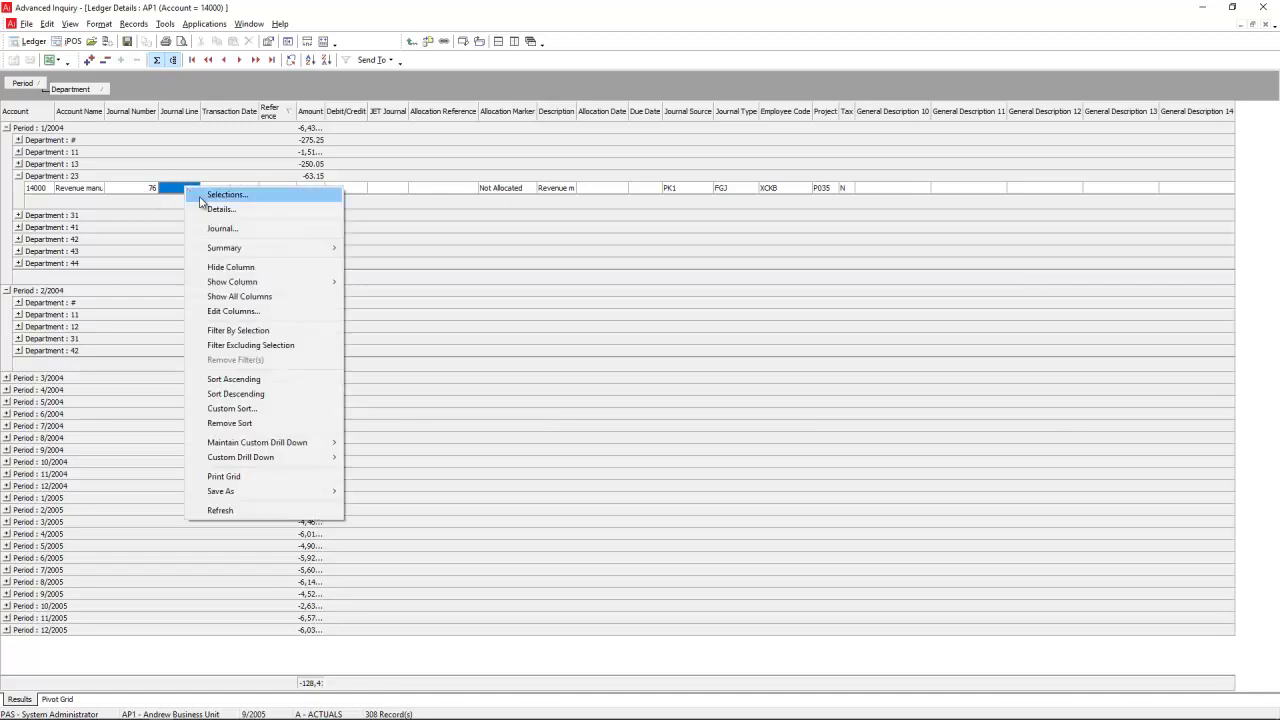
left_click(218, 230)
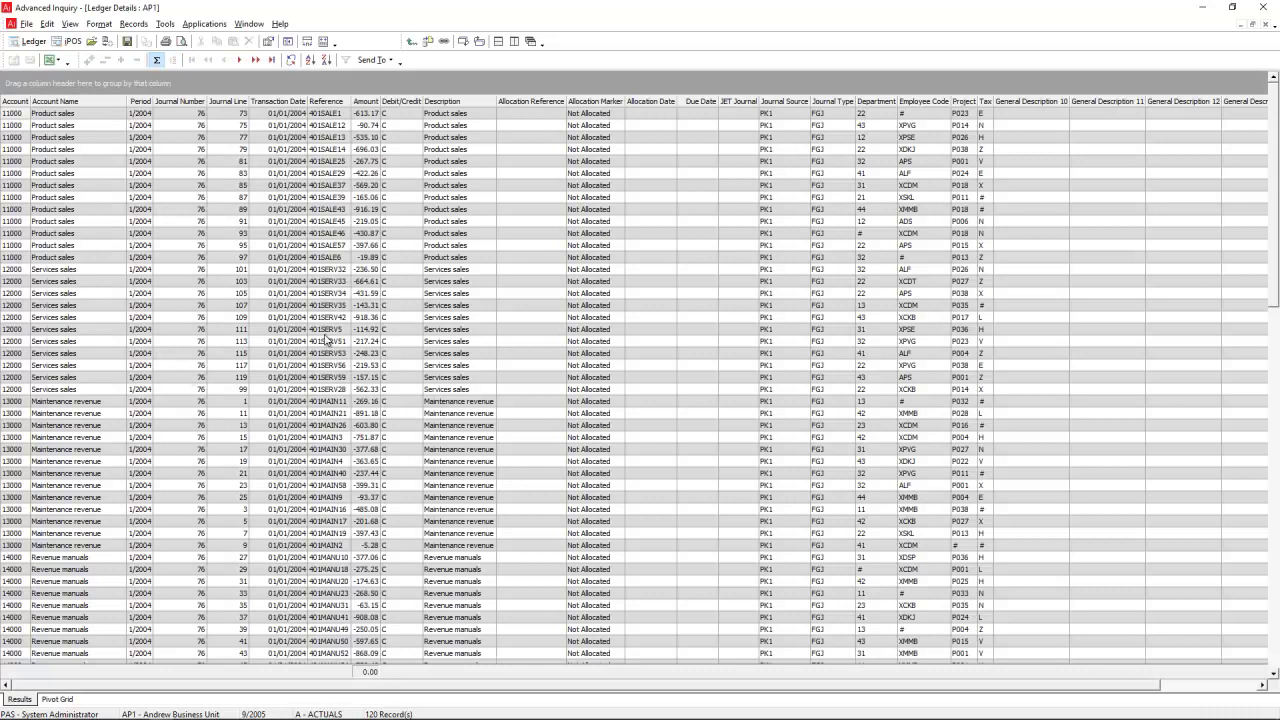
Step: Tile the two Ledger Details windows and the Ledger Summary horizontally, selecting the top grid's Period cell
left_click(500, 42)
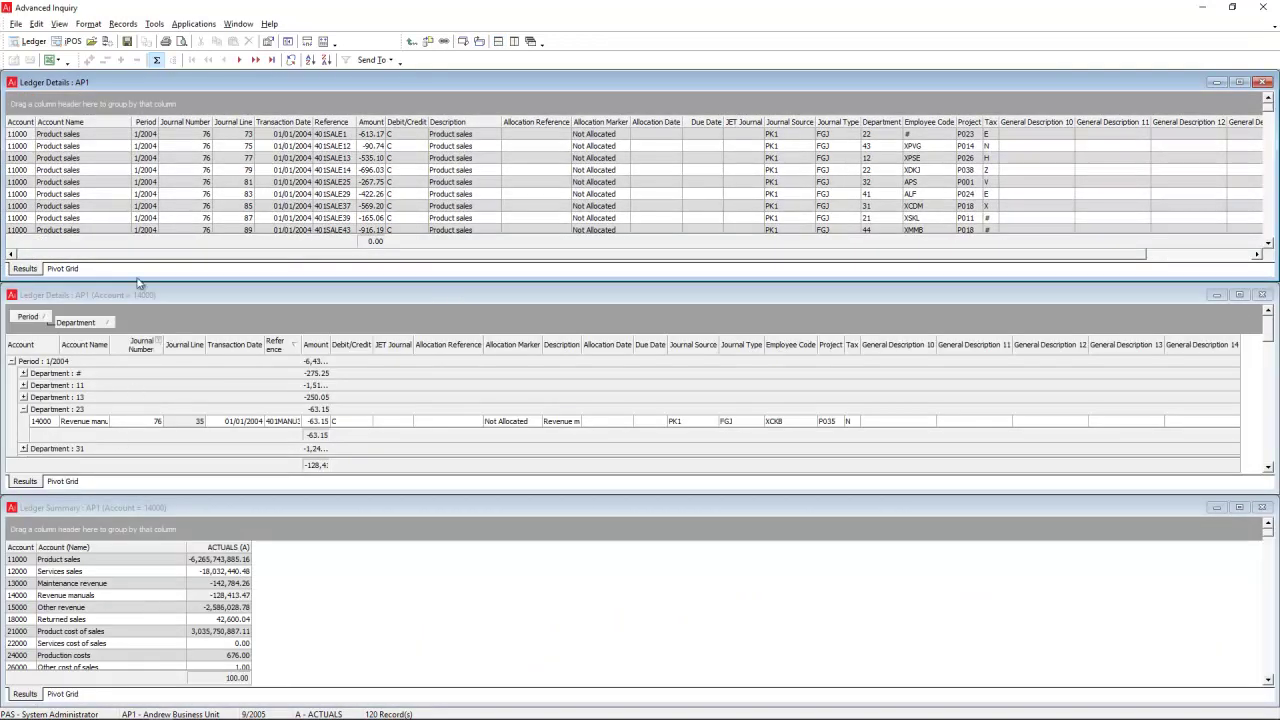
left_click(154, 146)
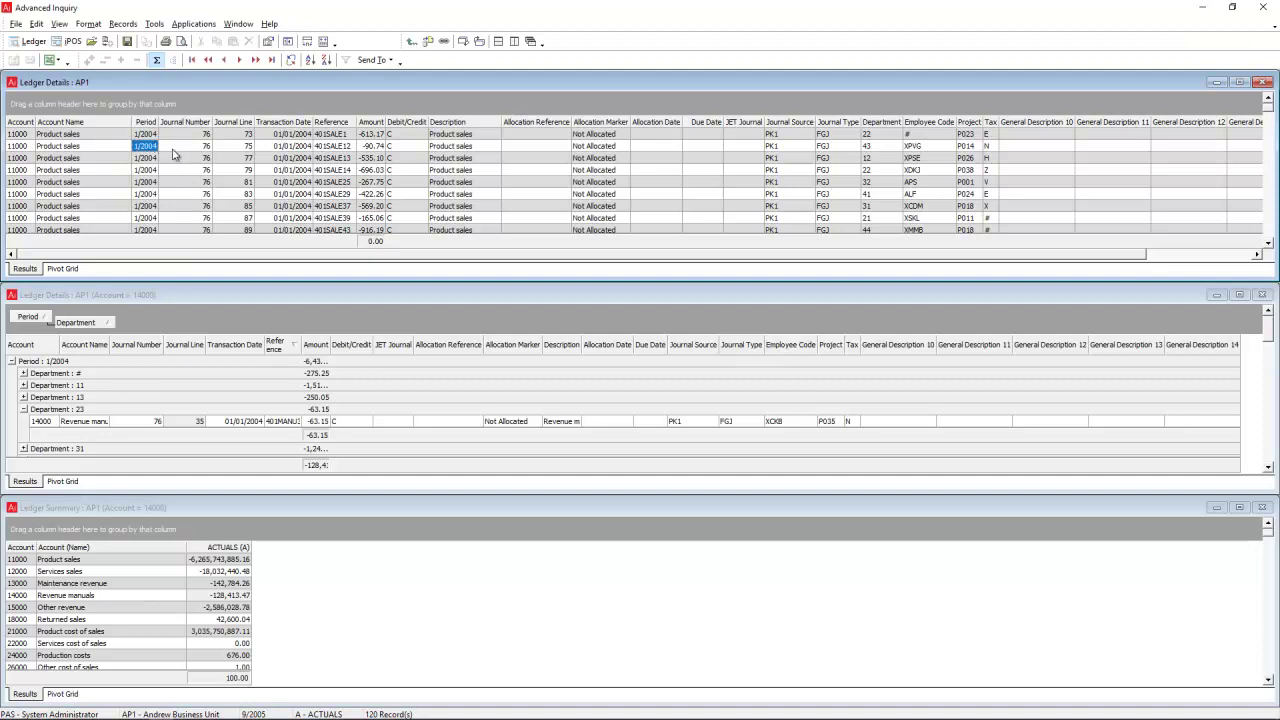
Step: Summarise the top Ledger Details by Department transaction analysis, giving actuals for 14 departments
right_click(146, 146)
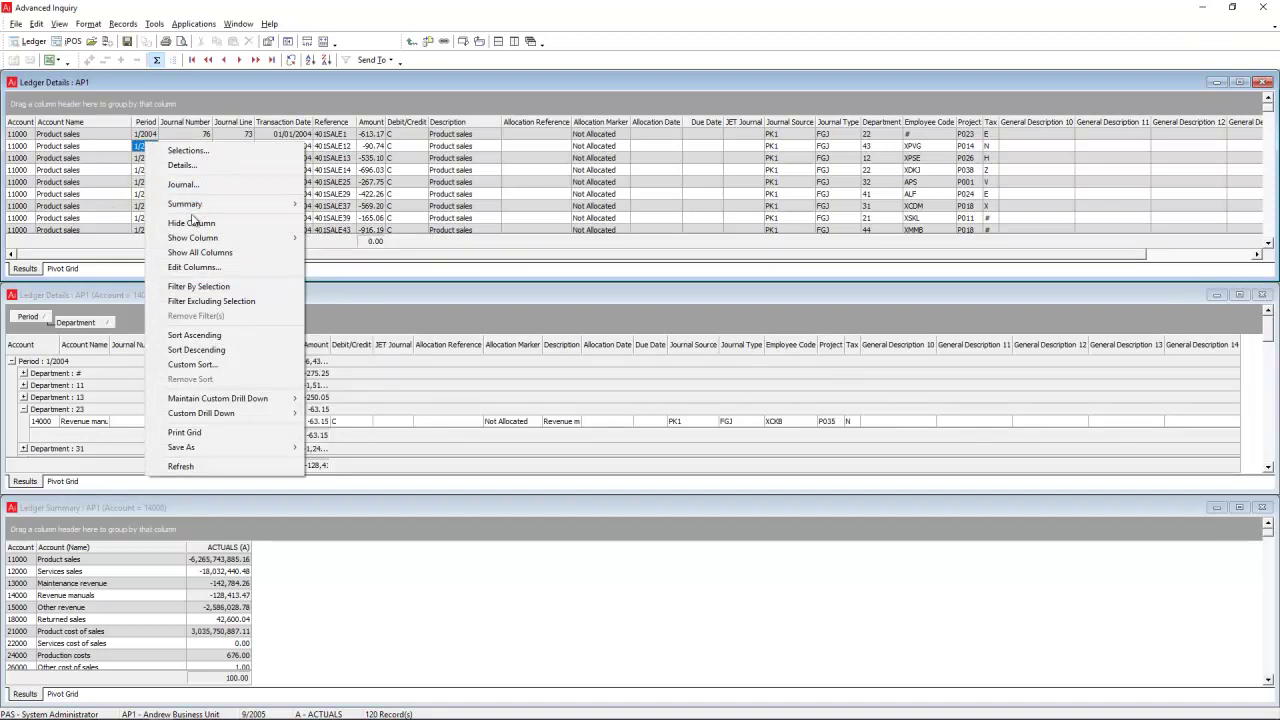
mouse_move(212, 204)
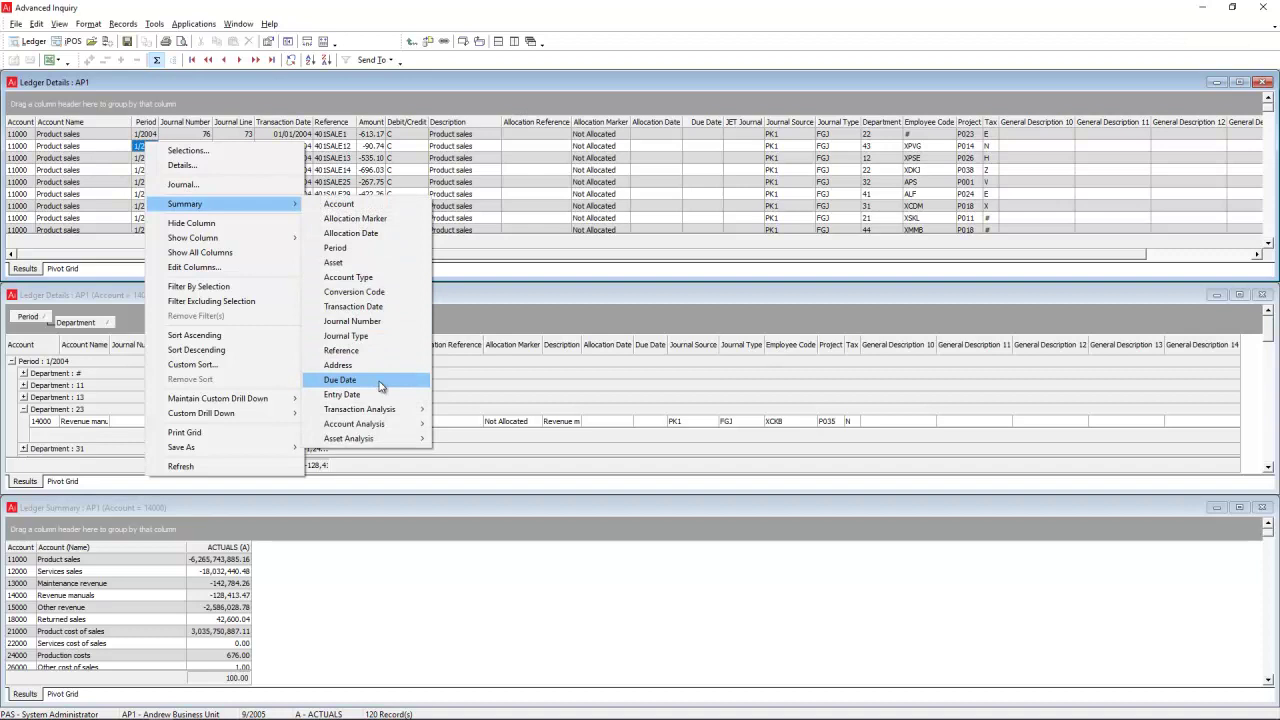
mouse_move(359, 409)
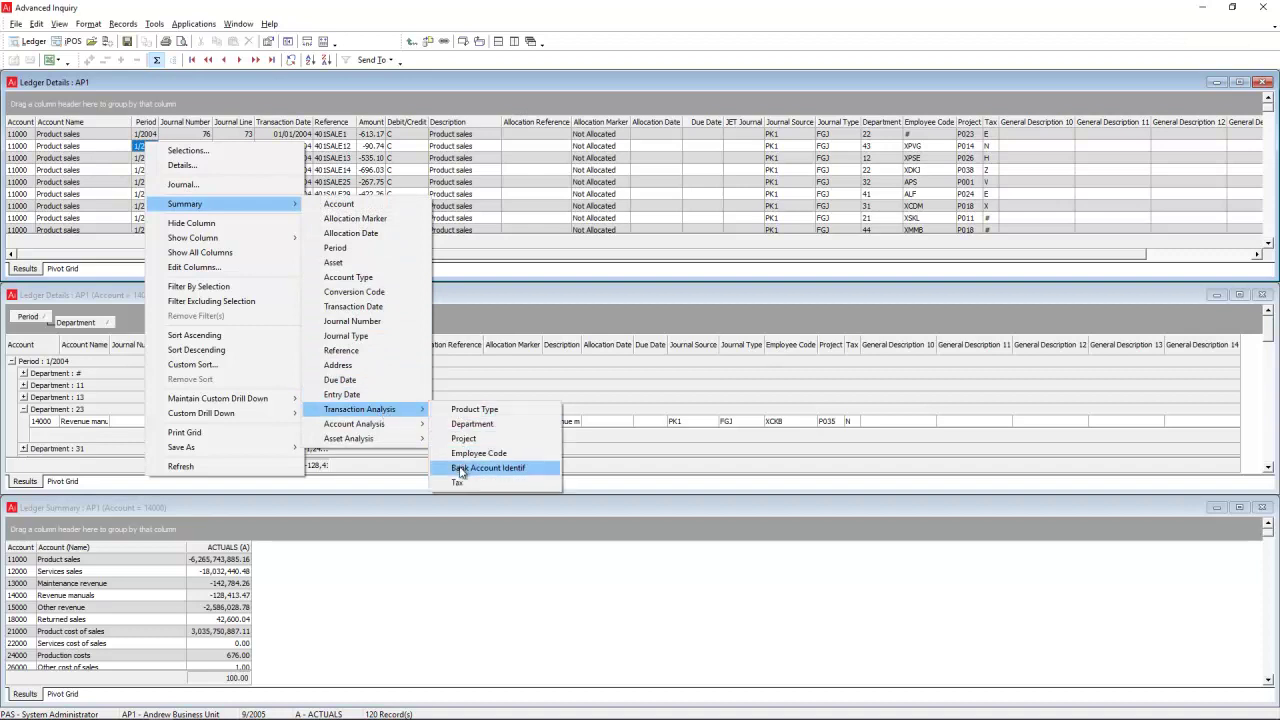
left_click(470, 424)
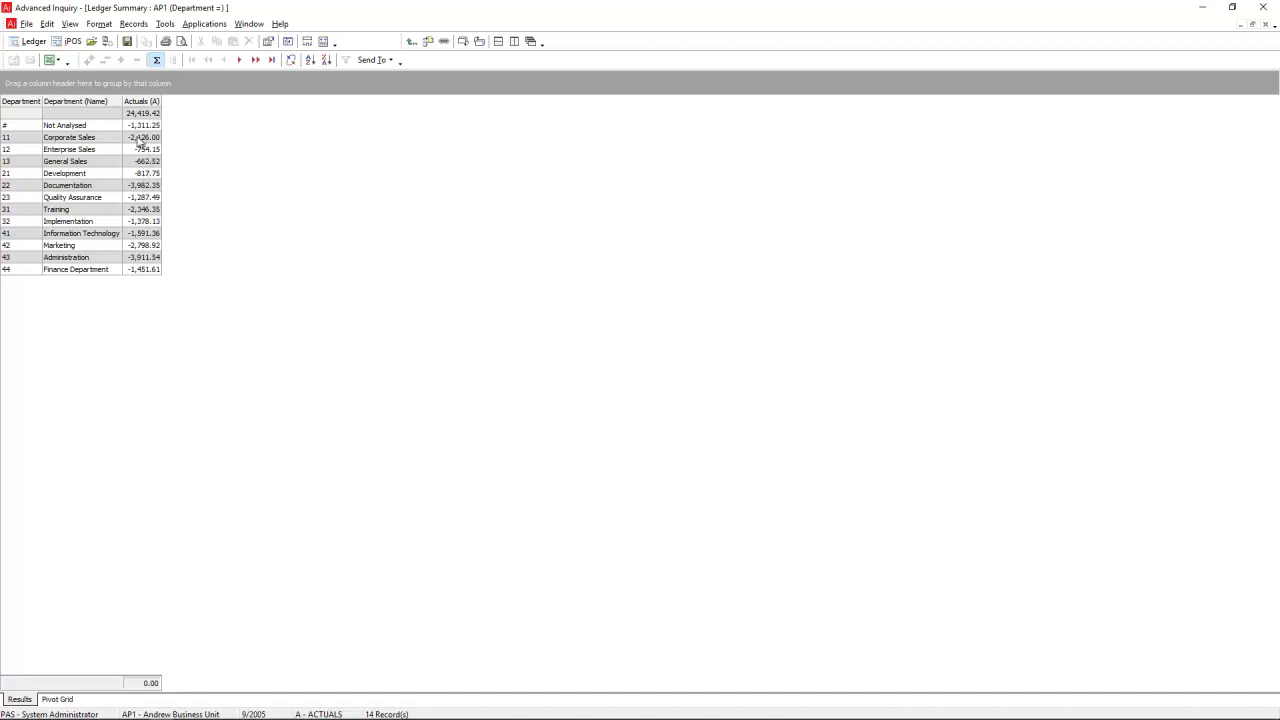
Step: List Corporate Sales' five transactions totalling -2,126 and show the saved inquiry folders
double_click(145, 140)
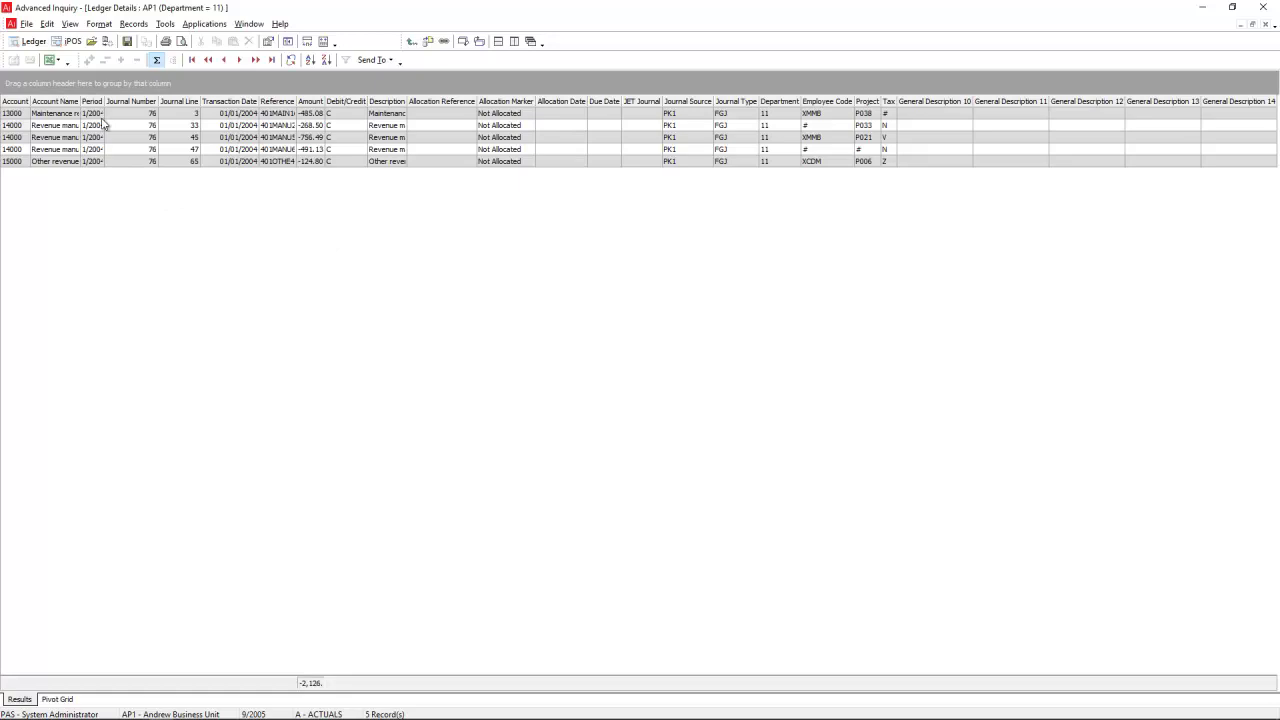
left_click(93, 41)
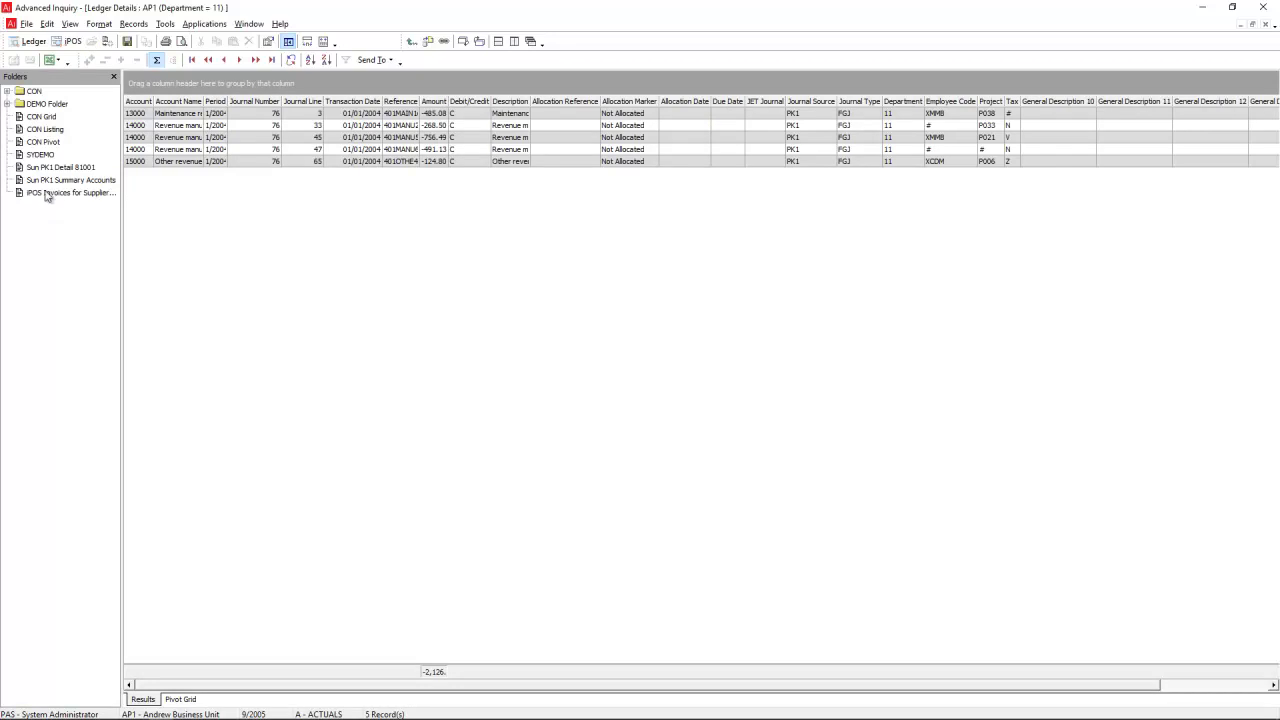
Step: Run the saved CON Grid inquiry, listing 51 actuals records by account type and account
double_click(41, 117)
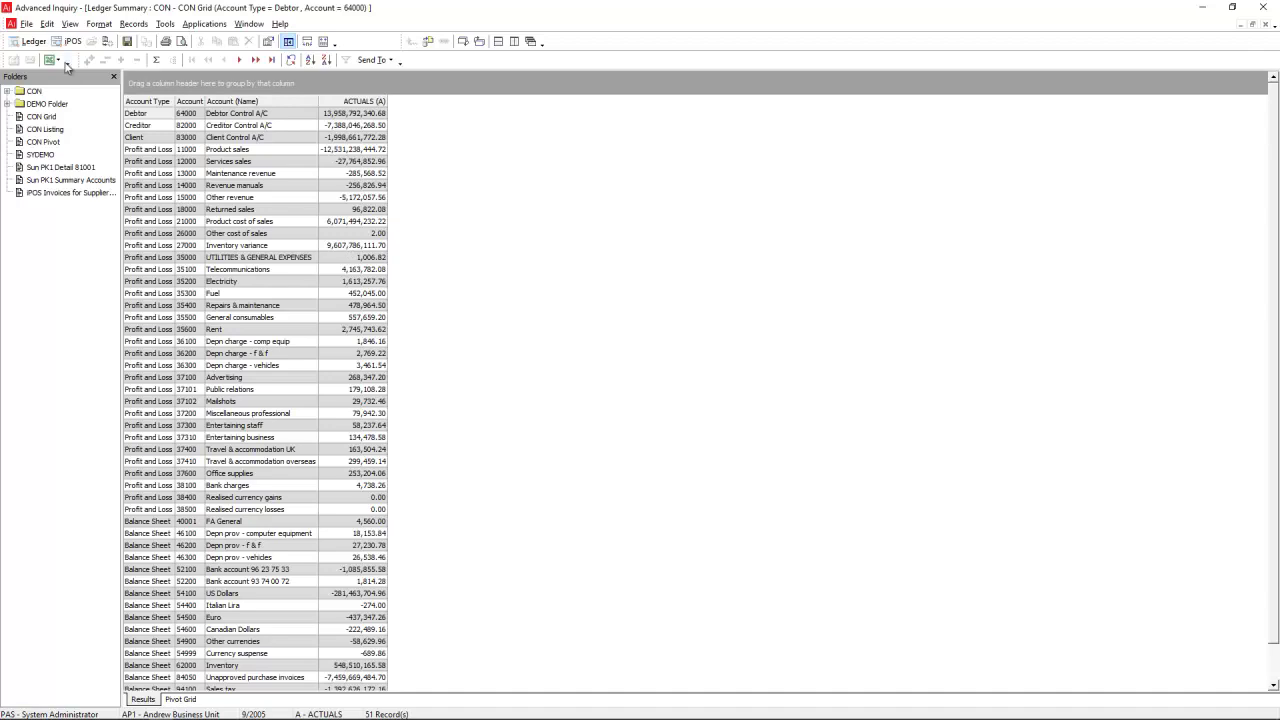
Step: Run a new AP1 ledger summary by T2 Department and AP Period instead of Account
left_click(32, 43)
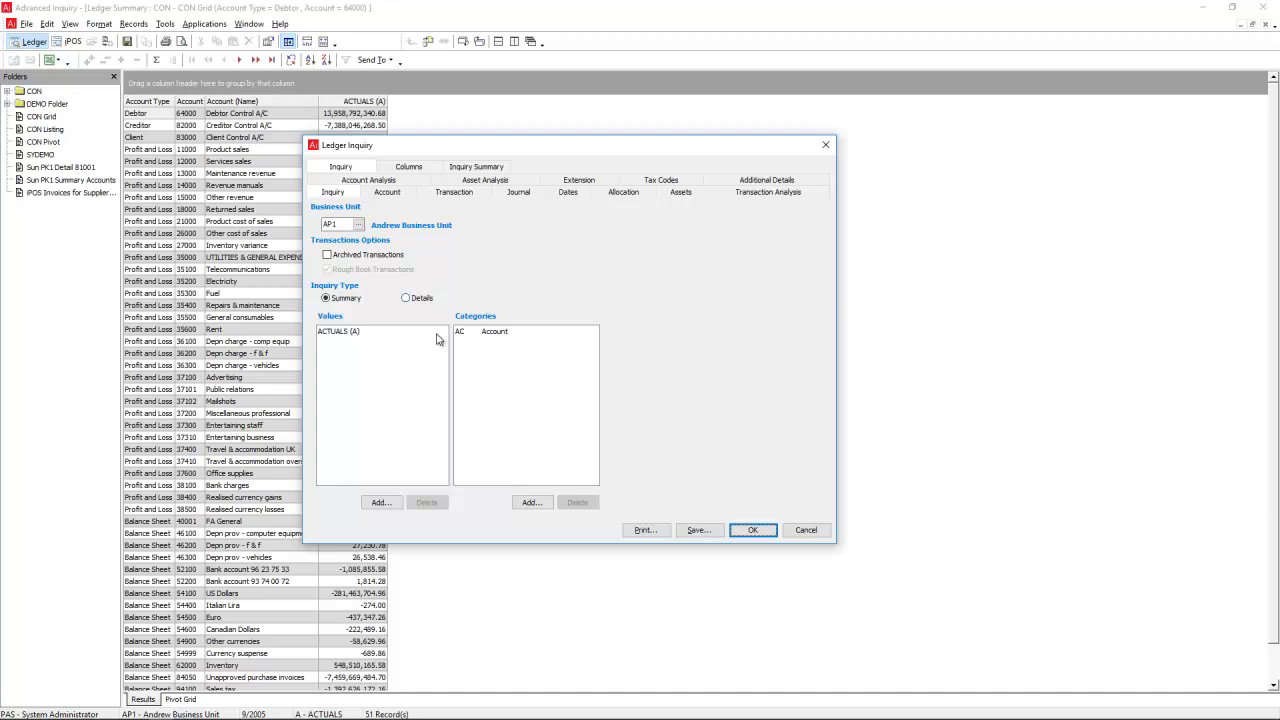
left_click(490, 332)
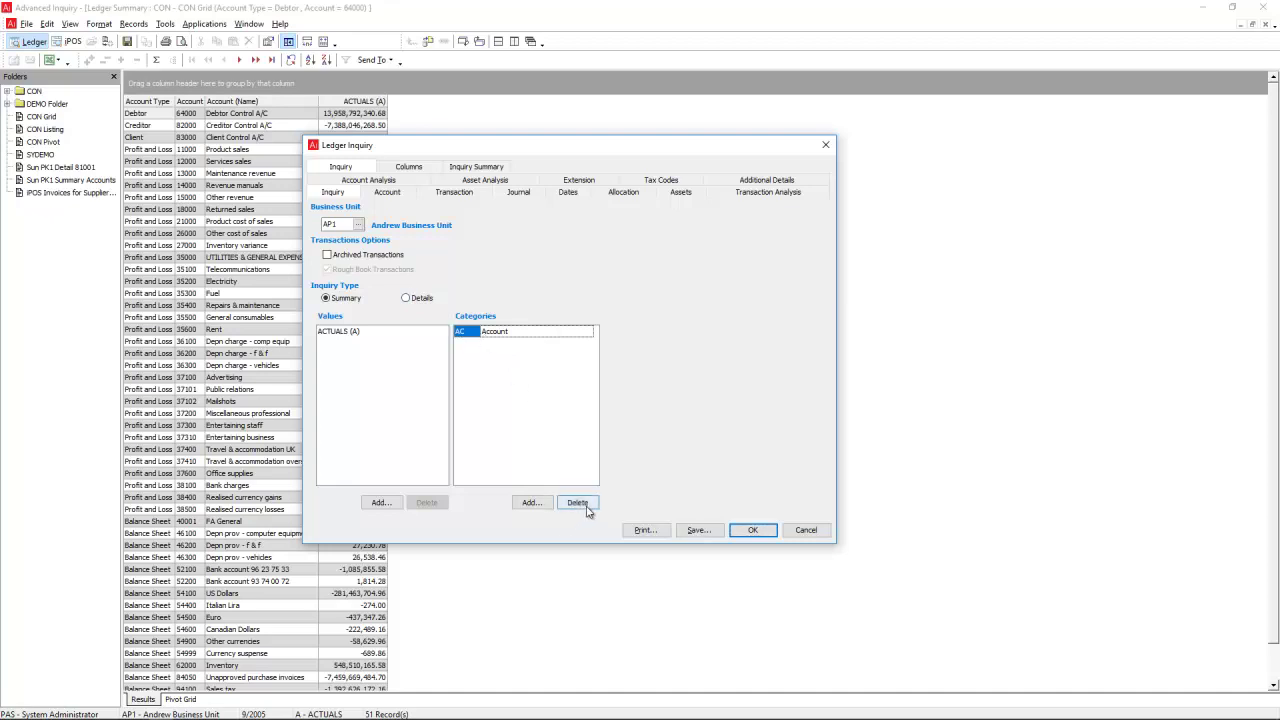
left_click(580, 503)
left_click(531, 502)
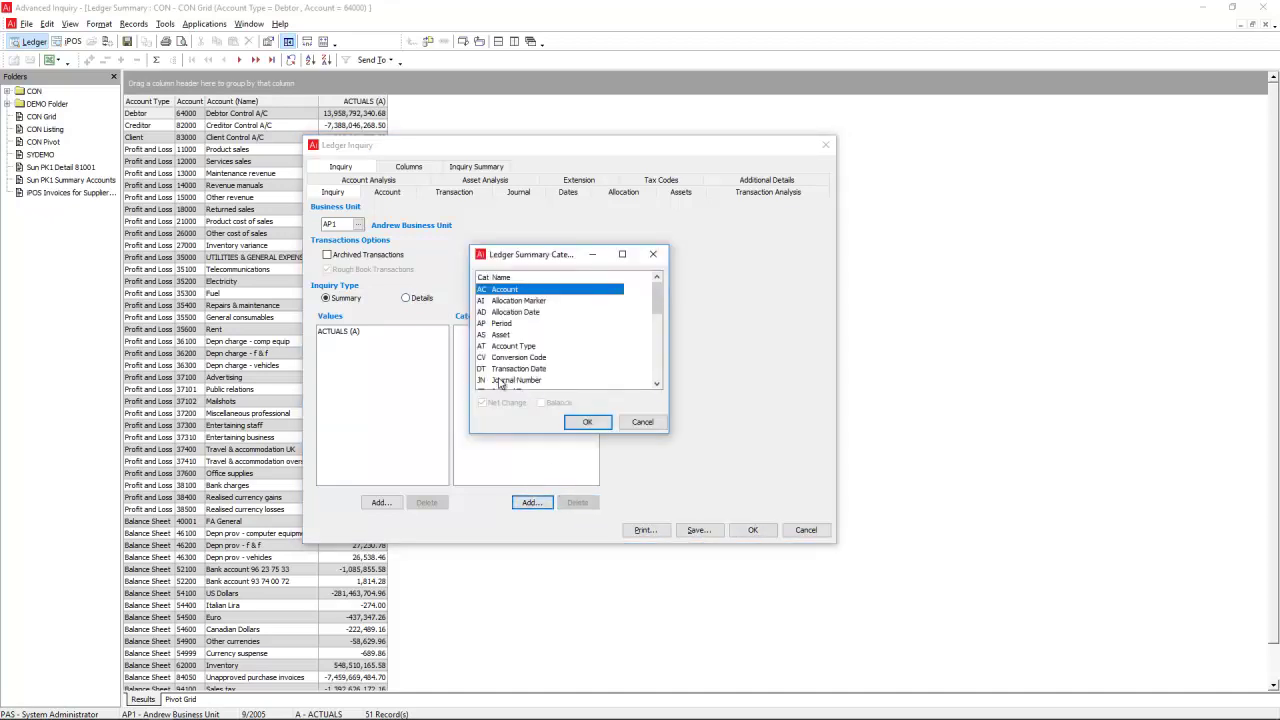
left_click_drag(658, 307, 657, 373)
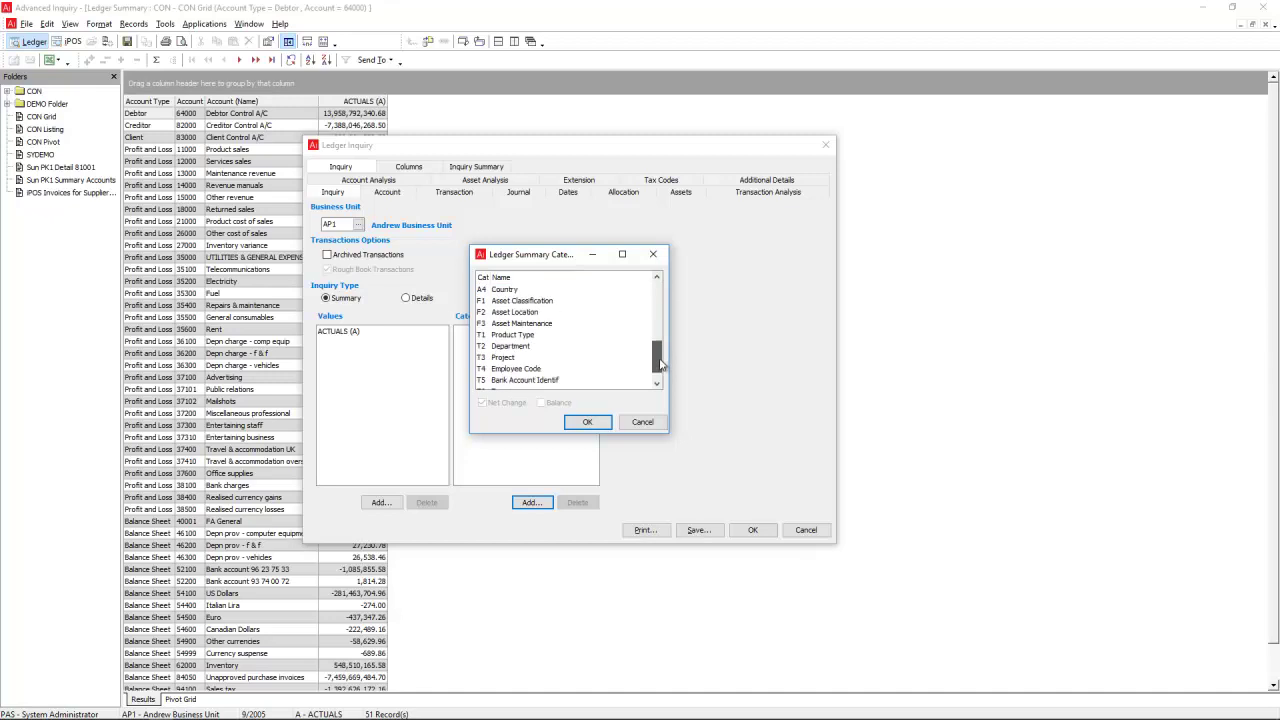
double_click(512, 335)
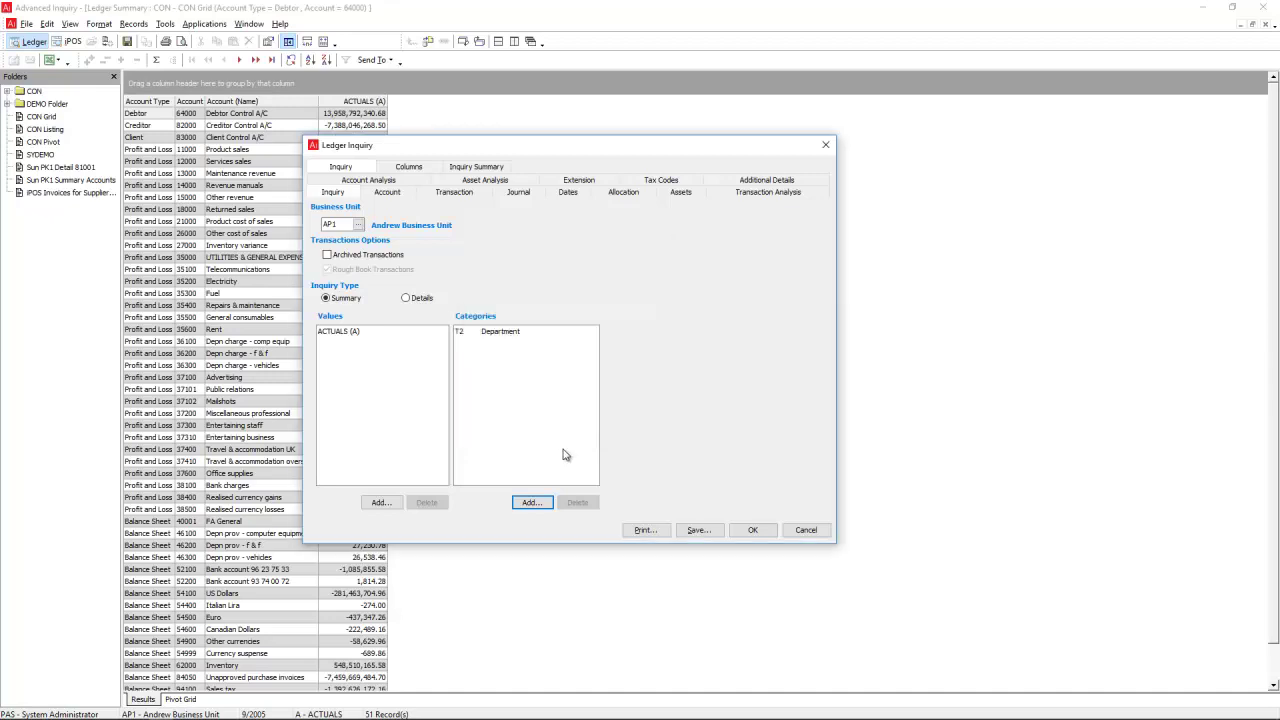
left_click(531, 503)
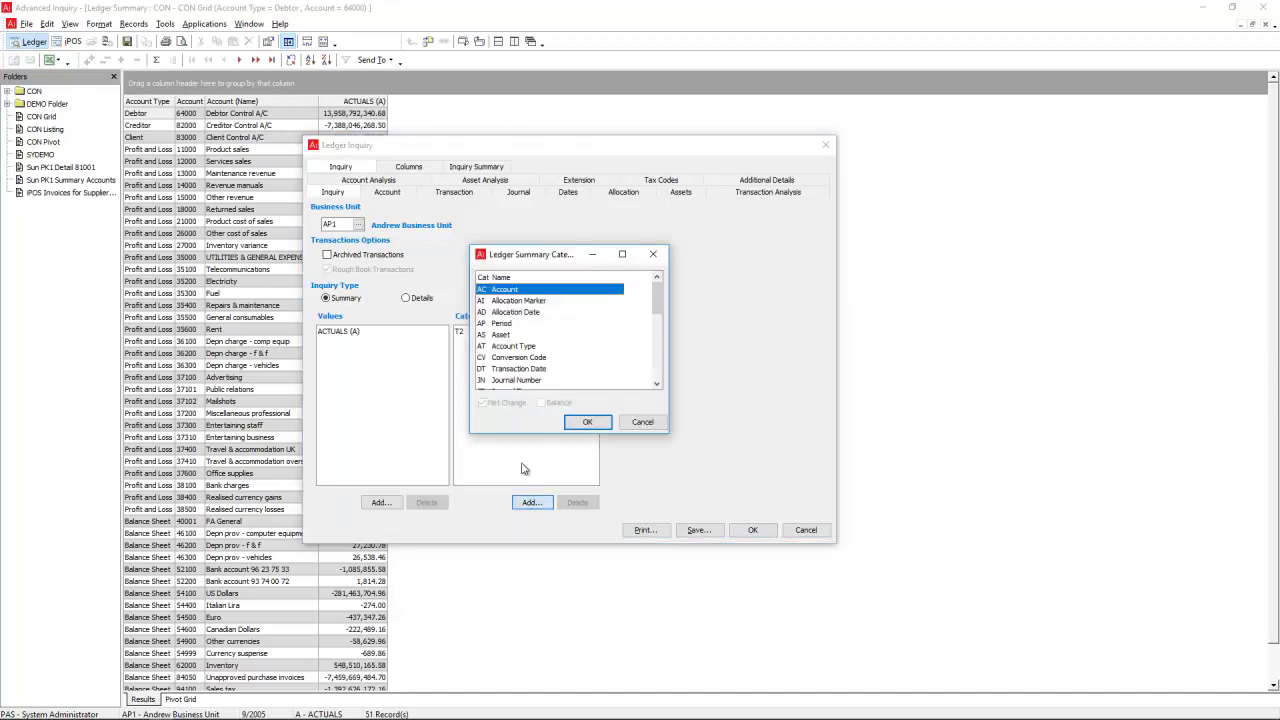
double_click(498, 335)
left_click(753, 530)
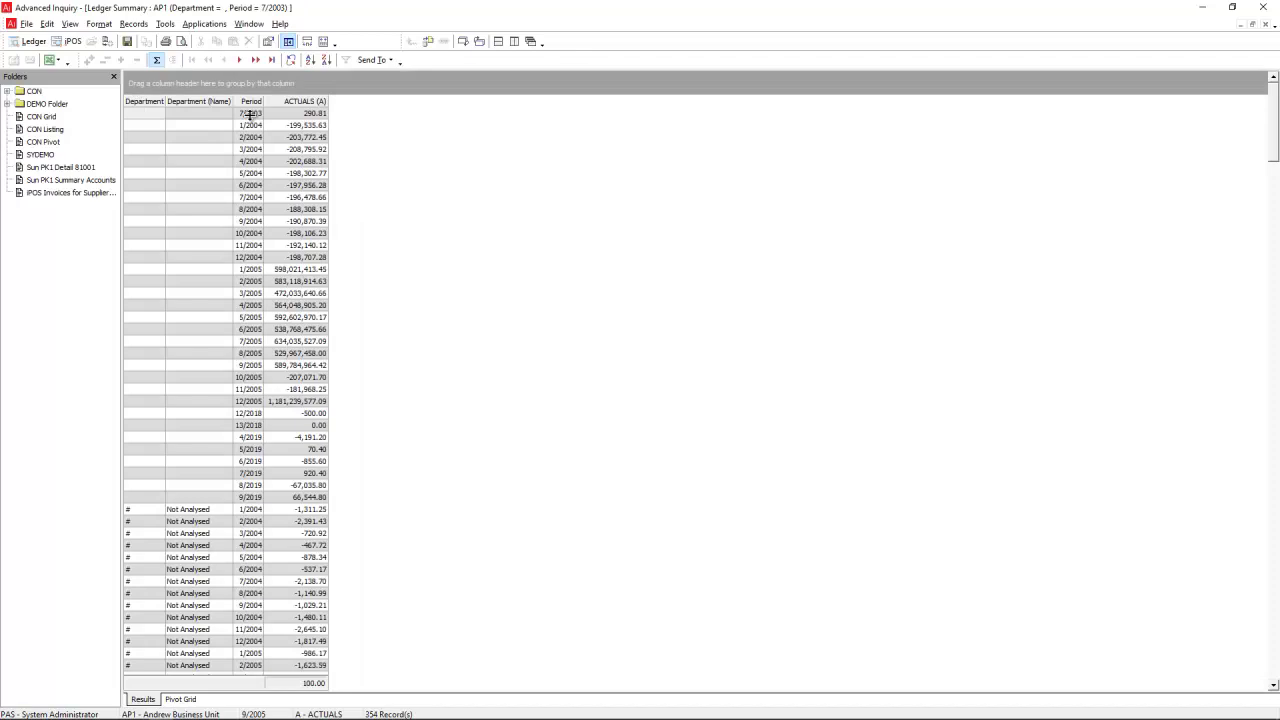
Step: Group by period and department, and list 7/2003's blank-department transactions totalling 290.81
left_click_drag(250, 101, 192, 88)
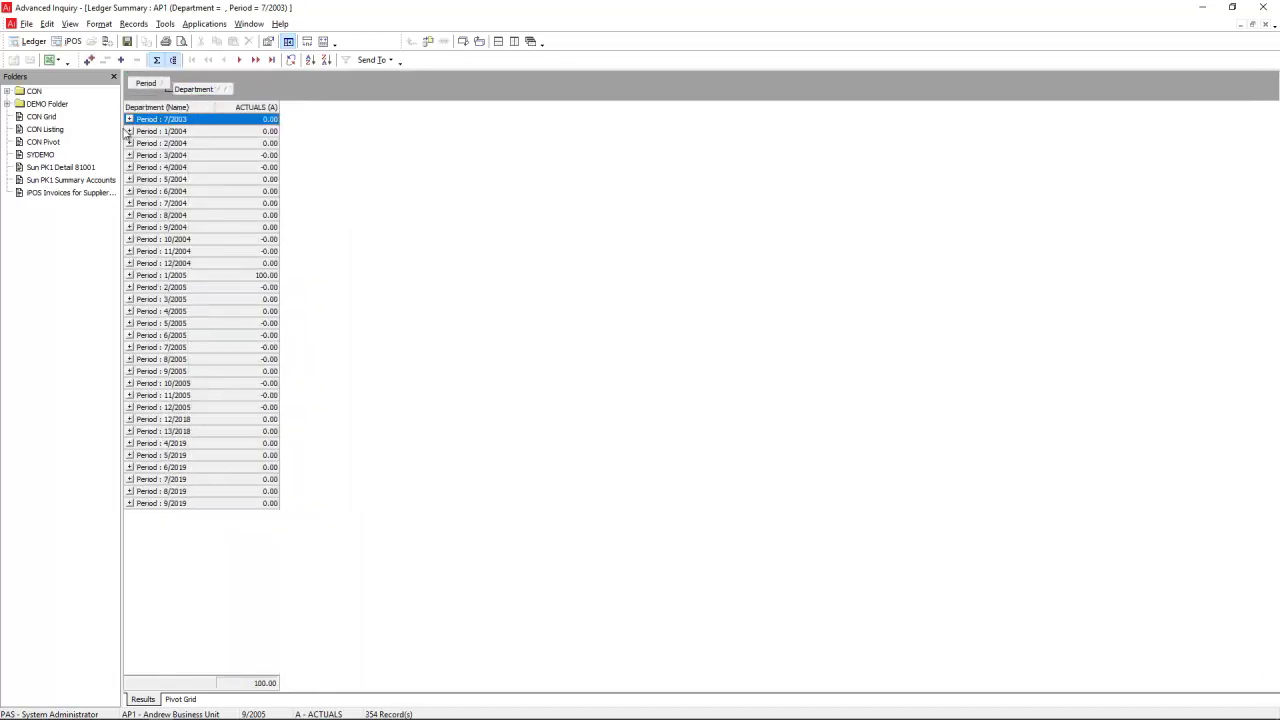
left_click(129, 119)
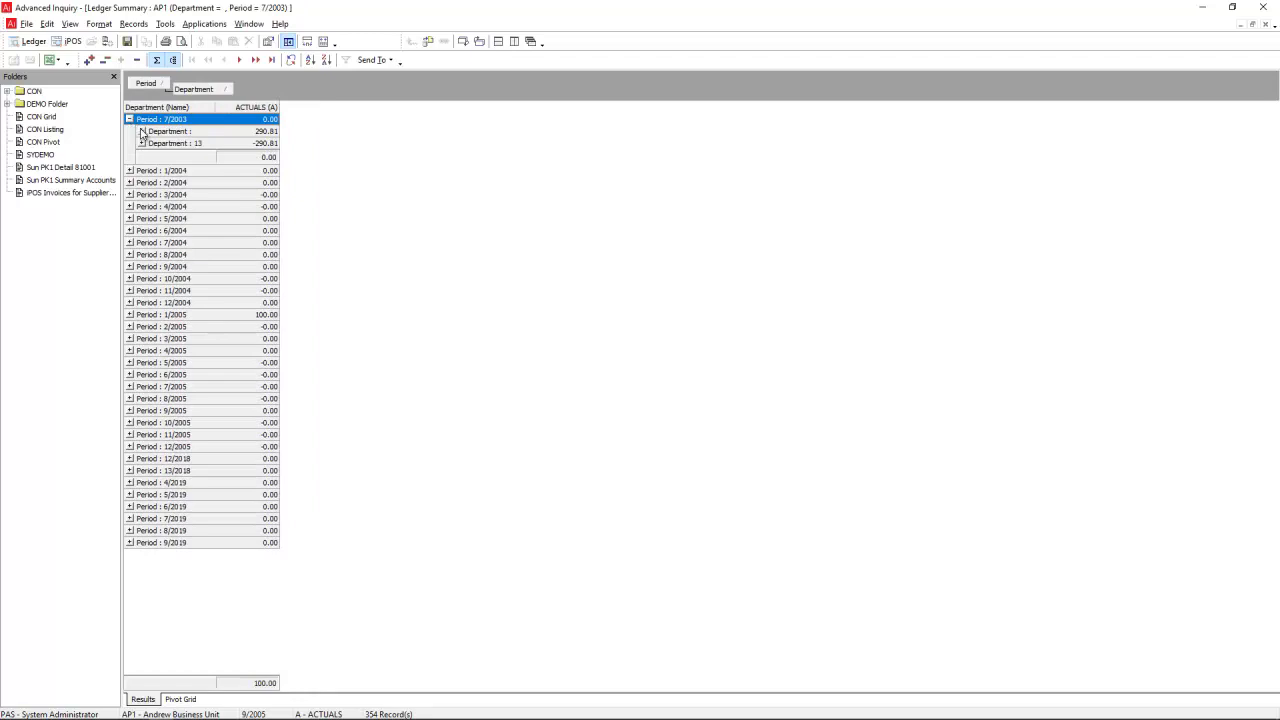
left_click(141, 131)
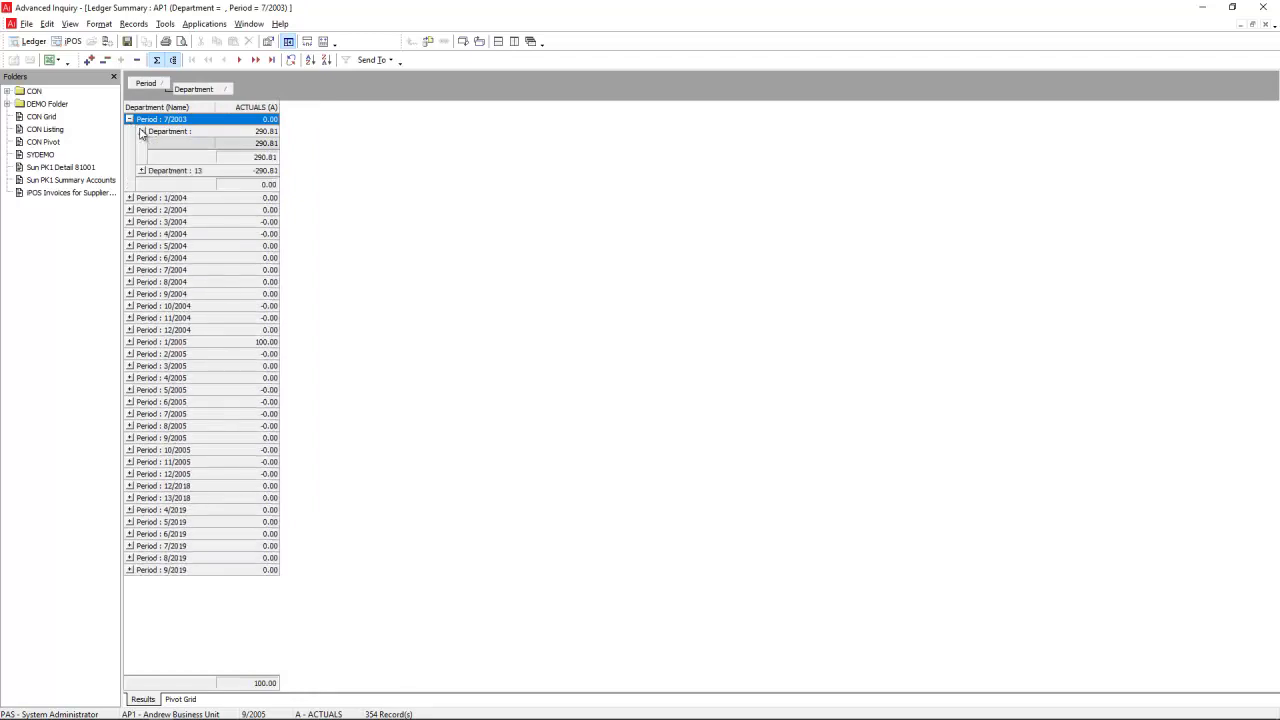
double_click(263, 145)
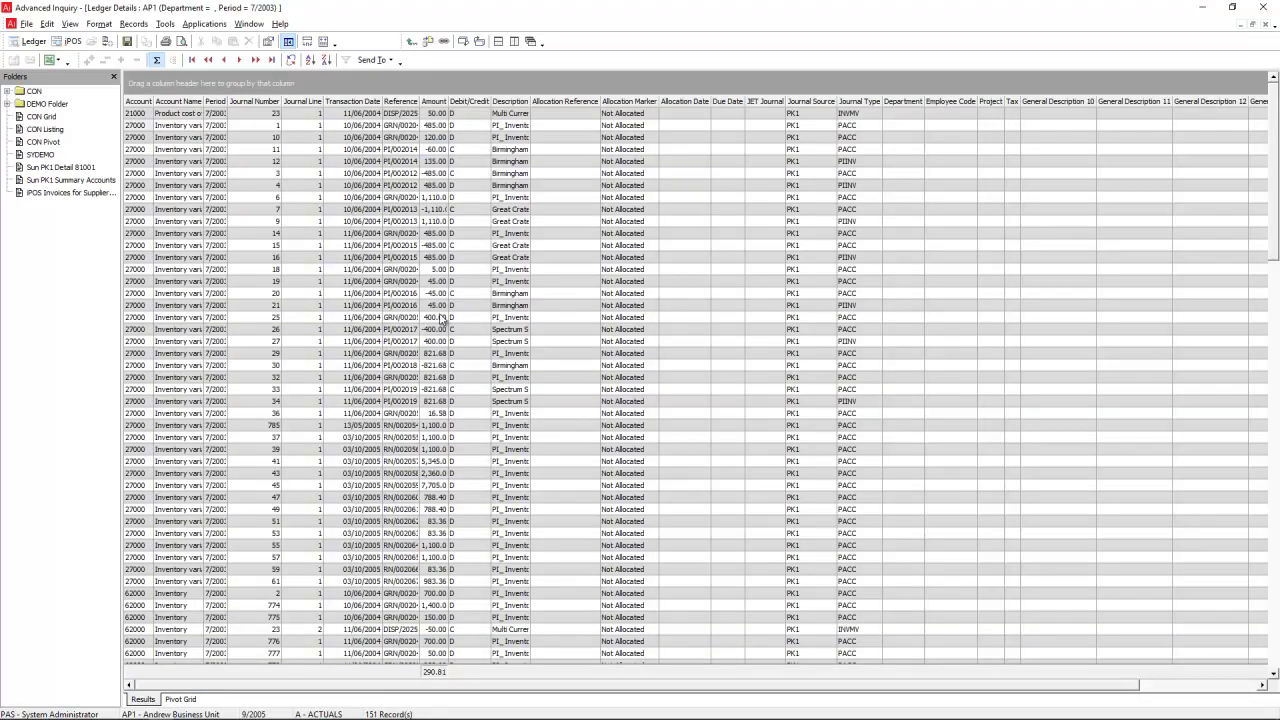
left_click(72, 41)
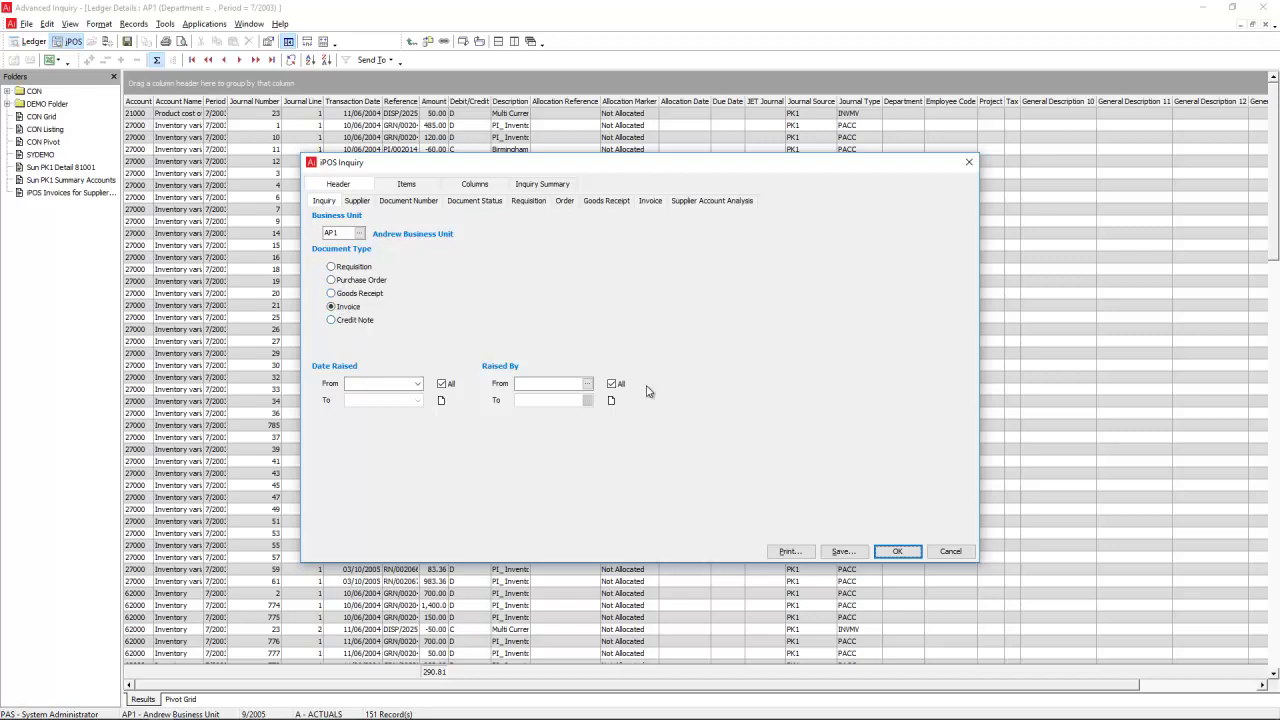
Step: List AP1's 25 iPOS invoice lines worth 78,803.19 and select the third line
left_click(895, 546)
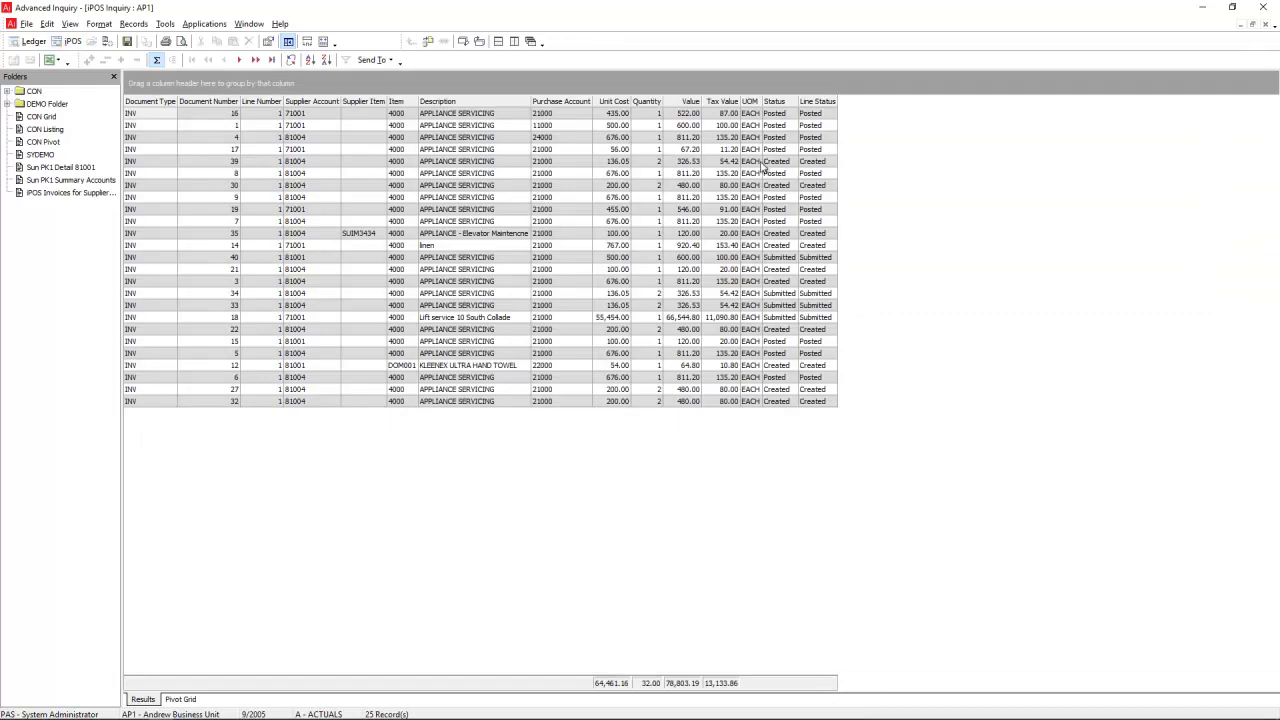
left_click(800, 140)
Step: Drill from the third invoice line to supplier 81004's purchase order 3
right_click(780, 138)
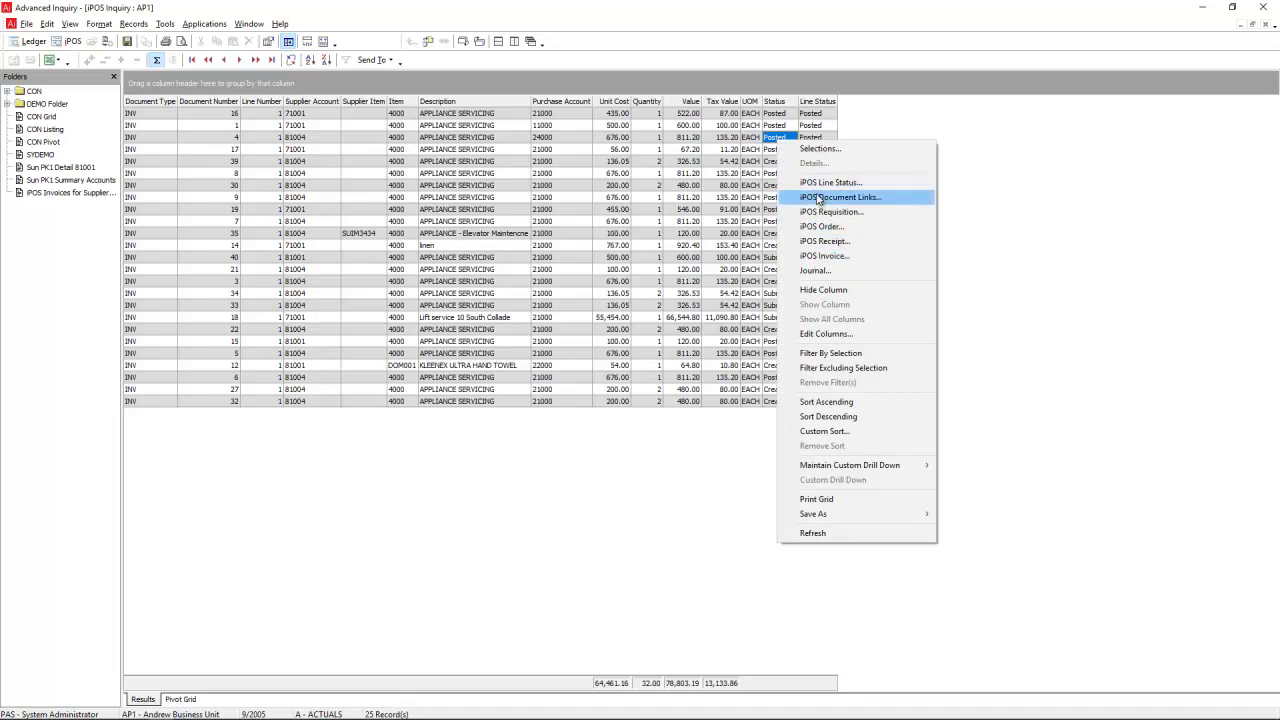
left_click(820, 227)
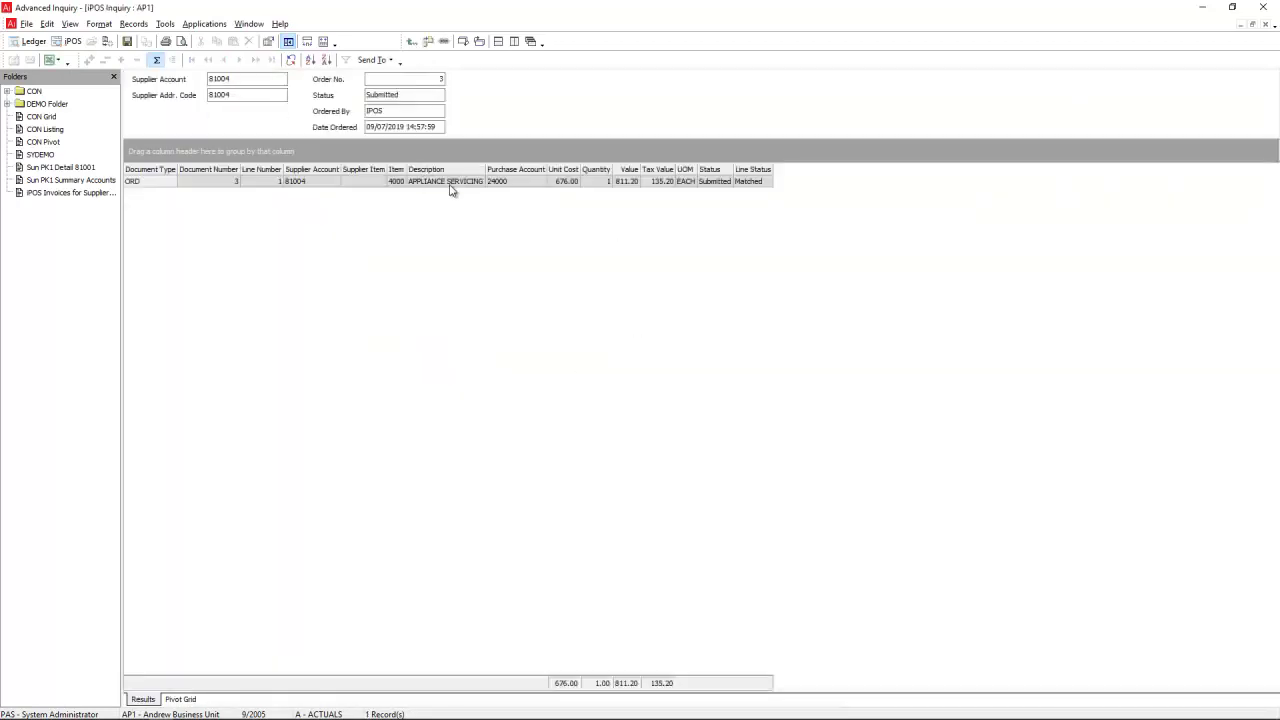
left_click(450, 186)
right_click(451, 184)
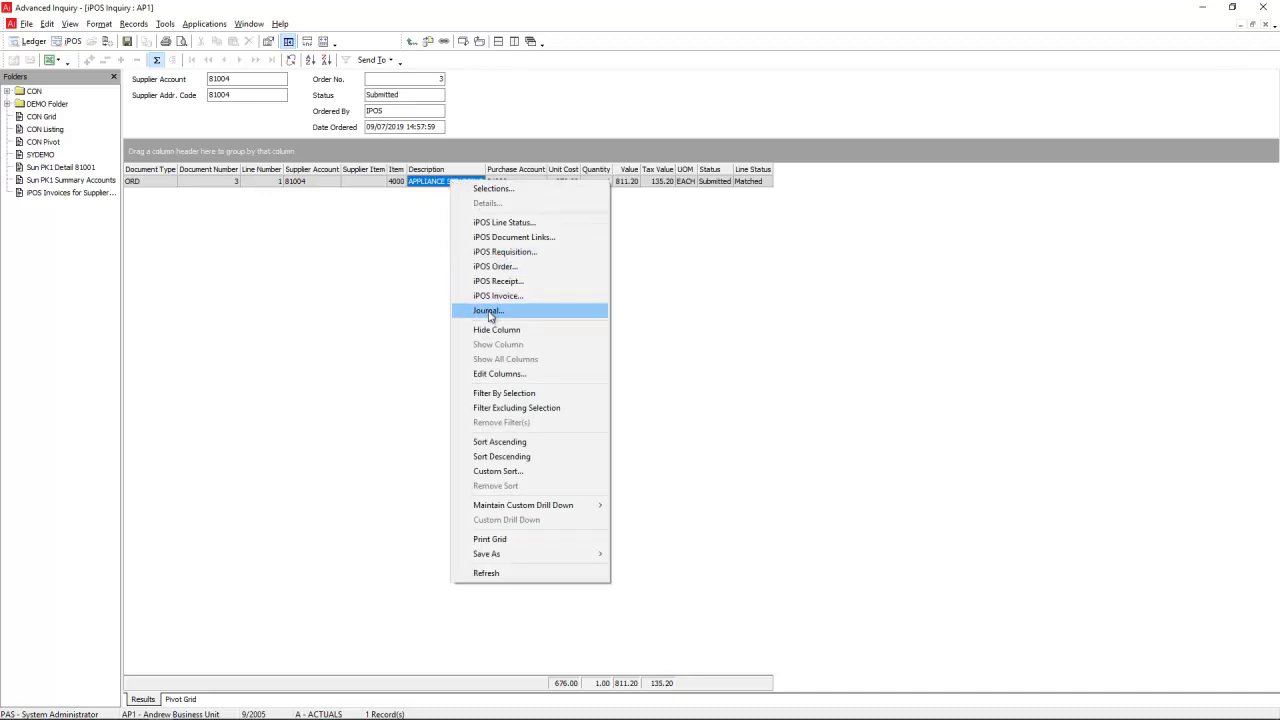
Step: Drill from order 3 to its four journal lines in journals 75 and 82
left_click(489, 311)
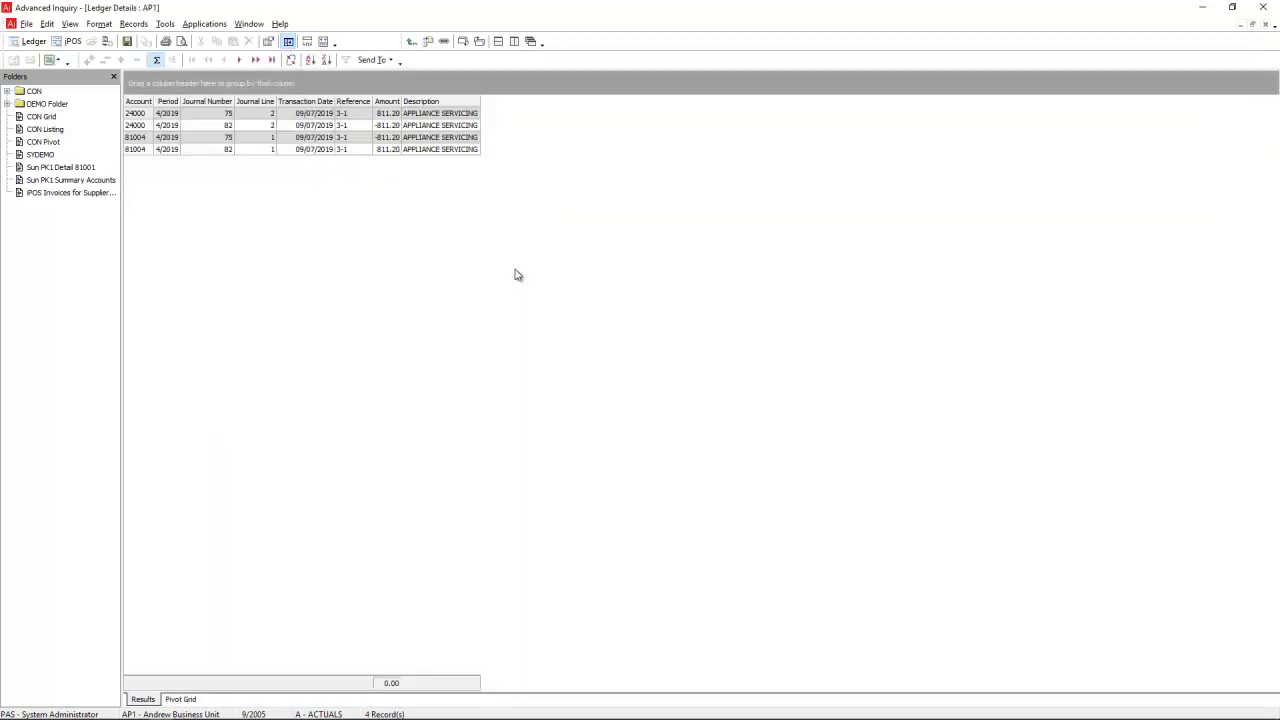
left_click(420, 139)
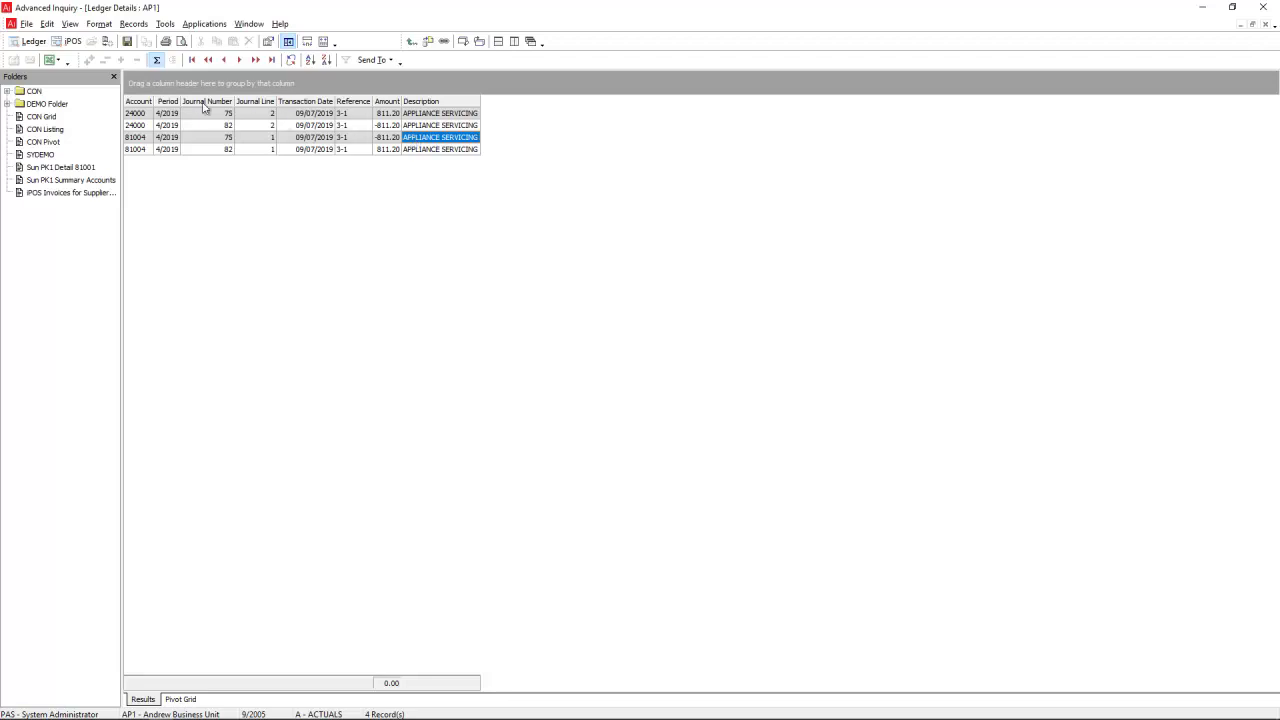
Step: Start a fresh AP1 ledger inquiry summarising ACTUALS by Account
left_click(34, 42)
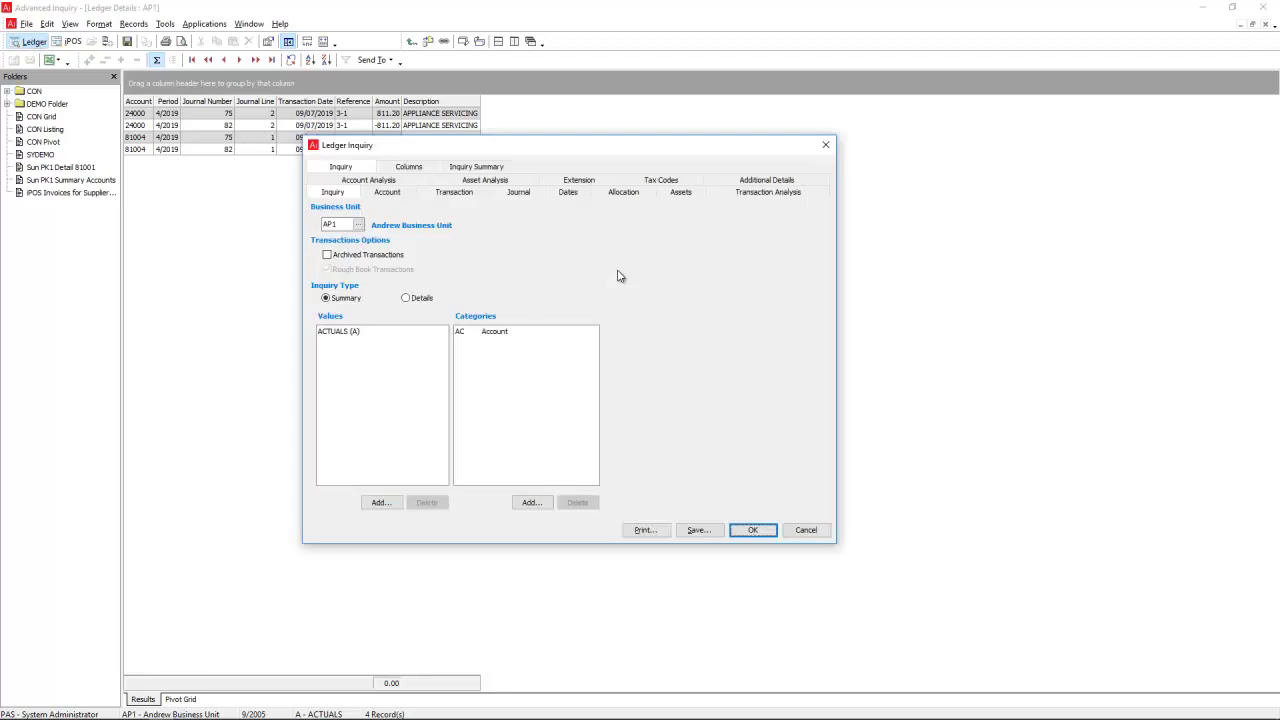